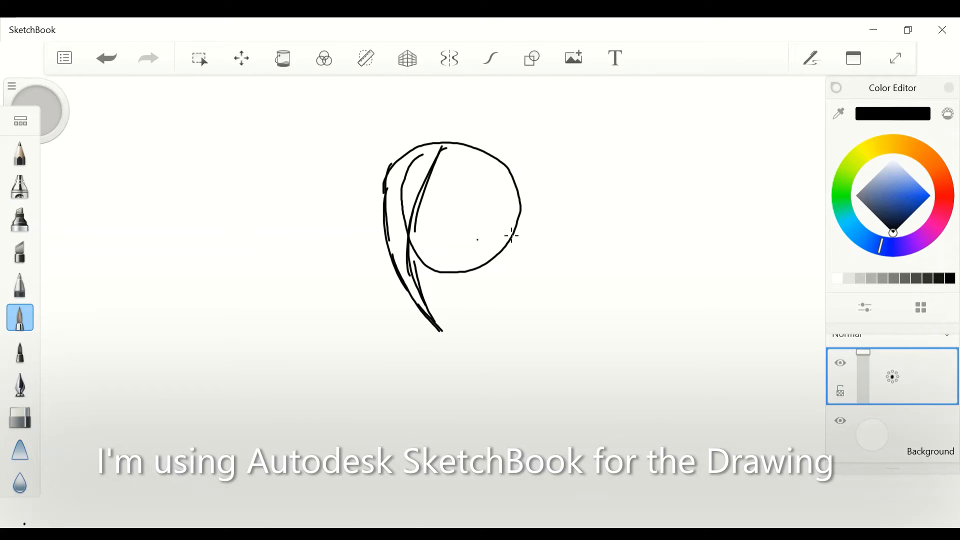
- Sketch the front hair locks framing the face and a large ponytail curving behind the head
drag(442, 157, 482, 255)
drag(452, 164, 480, 299)
drag(476, 250, 468, 335)
drag(520, 214, 489, 325)
drag(476, 165, 517, 222)
mouse_move(450, 147)
mouse_down()
mouse_move(496, 178)
mouse_move(474, 110)
mouse_move(538, 339)
mouse_up()
drag(519, 214, 533, 341)
- Sketch the neckline, the shoulders and the outer outlines of both arms
mouse_move(442, 274)
mouse_down()
mouse_move(442, 306)
mouse_move(460, 306)
mouse_move(380, 320)
mouse_move(363, 463)
mouse_up()
mouse_move(481, 293)
mouse_down()
mouse_move(545, 380)
mouse_move(550, 481)
mouse_up()
mouse_move(443, 299)
mouse_down()
mouse_move(478, 299)
mouse_move(480, 349)
mouse_up()
click(106, 58)
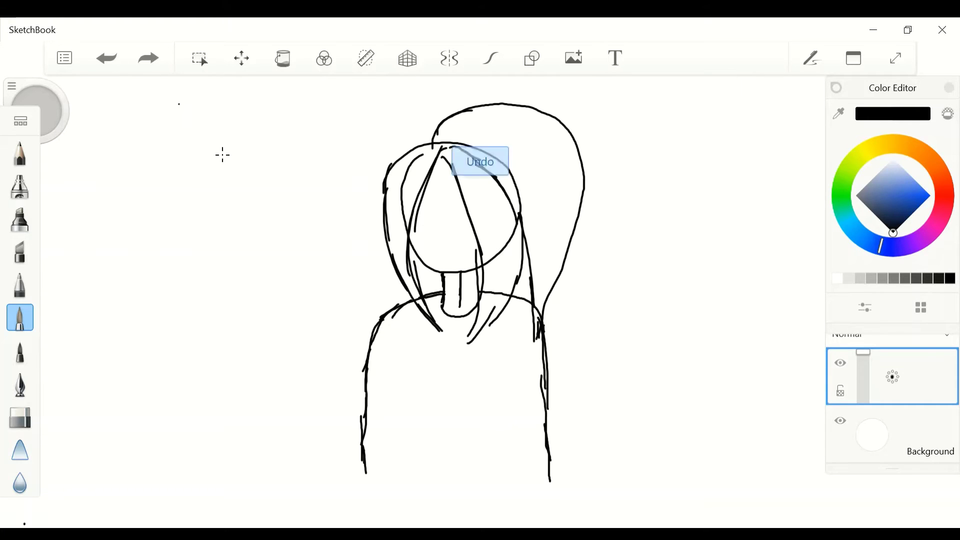
- Draw the inner arm lines, the sweater's hem, the start of the hips and the lower edges of both sleeves
drag(405, 378, 409, 490)
drag(507, 366, 515, 459)
drag(509, 400, 520, 489)
mouse_move(409, 495)
mouse_down()
mouse_move(501, 503)
mouse_move(520, 488)
mouse_up()
drag(411, 496, 404, 527)
drag(518, 488, 532, 525)
drag(550, 483, 523, 499)
drag(367, 473, 408, 510)
key(ctrl+z)
drag(365, 472, 410, 499)
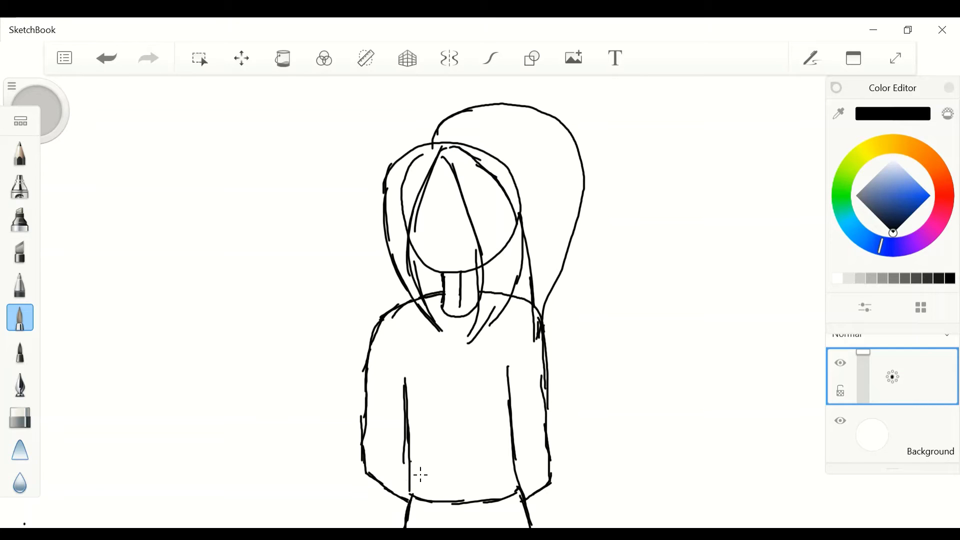
- Erase the overlapping sketch lines inside the neck and across the forehead and hairline
click(20, 416)
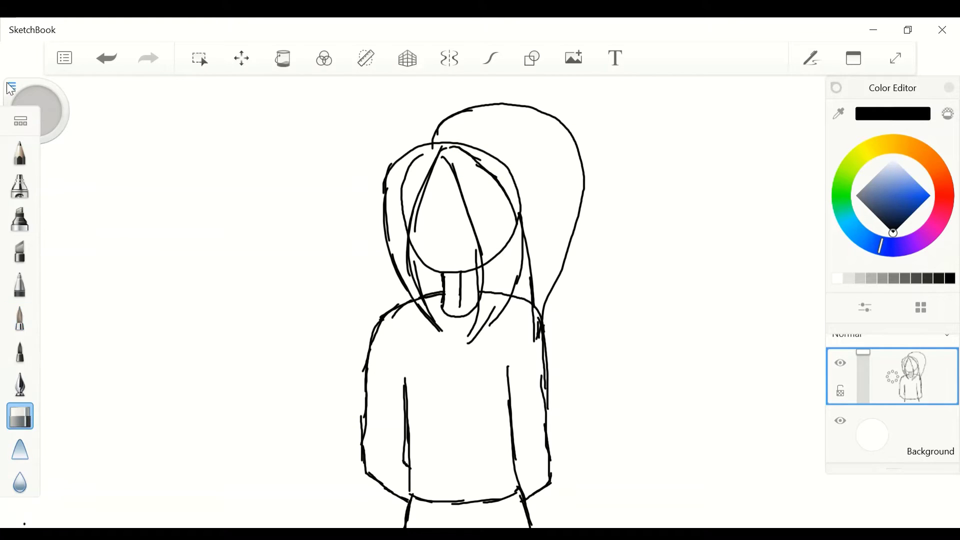
click(20, 417)
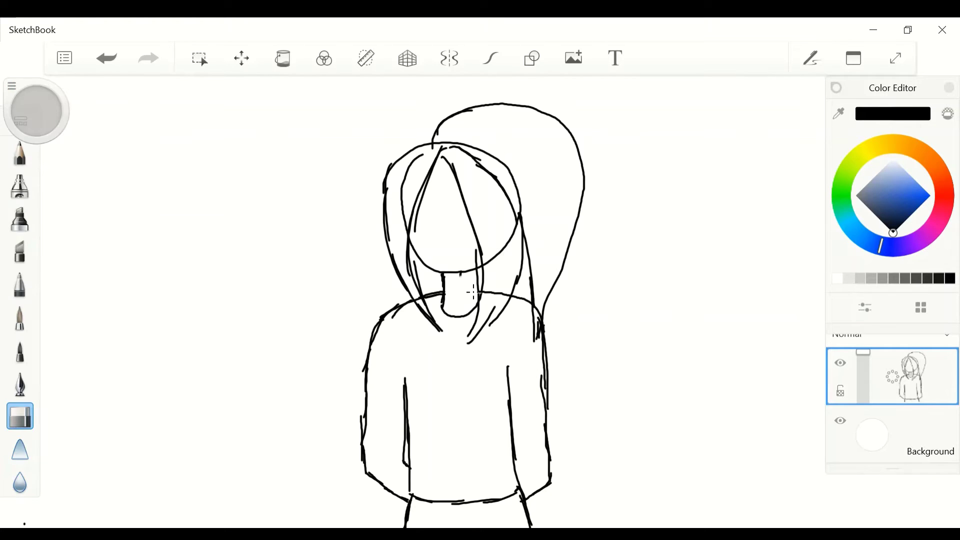
drag(450, 144, 516, 199)
drag(420, 156, 416, 200)
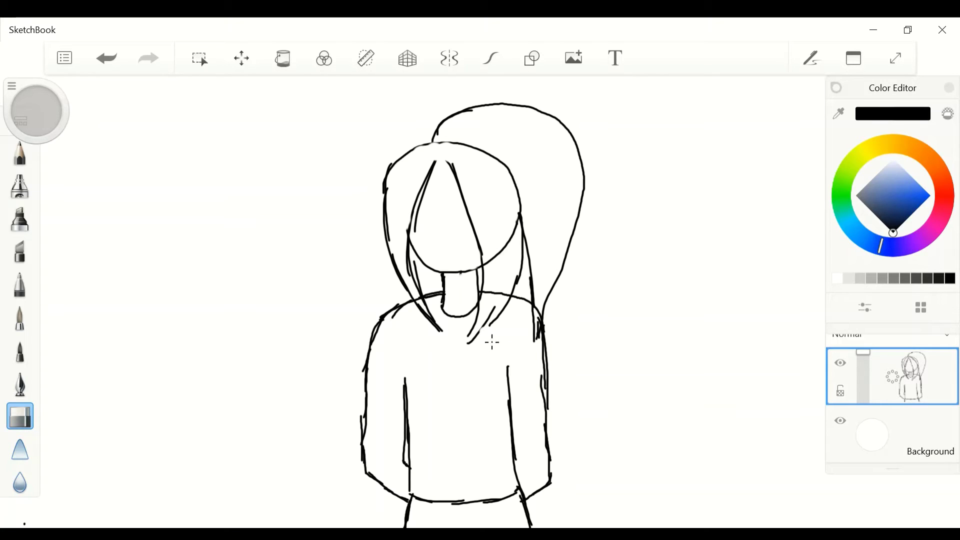
- Erase the ragged end of the front hair lock on the ponytail side and redraw its pointed tip
drag(492, 343, 525, 273)
click(20, 317)
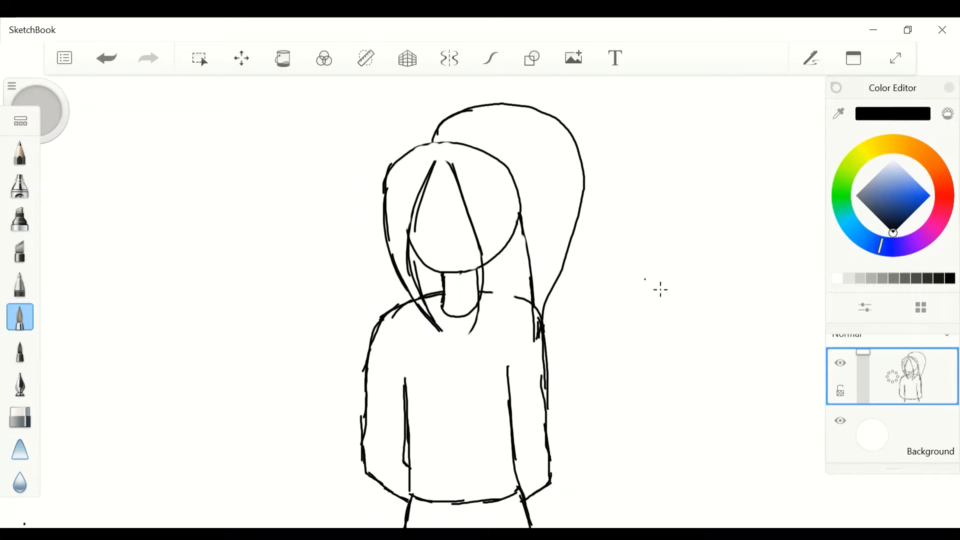
mouse_move(469, 333)
mouse_down()
mouse_move(512, 280)
mouse_move(521, 220)
mouse_move(502, 275)
mouse_up()
- Erase the rough hair lock opposite the ponytail and redraw it as one clean pointed shape beside the face
click(25, 417)
mouse_move(425, 245)
mouse_down()
mouse_move(448, 175)
mouse_move(423, 240)
mouse_move(455, 340)
mouse_move(396, 210)
mouse_move(414, 267)
mouse_move(401, 253)
mouse_move(443, 332)
mouse_move(399, 193)
mouse_up()
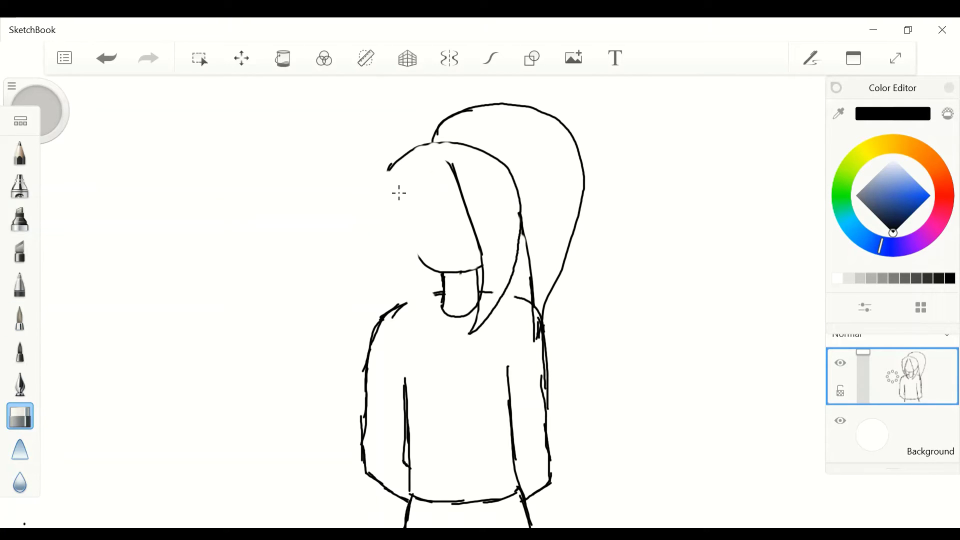
click(20, 316)
mouse_move(406, 155)
mouse_down()
mouse_move(394, 196)
mouse_move(438, 334)
mouse_move(422, 231)
mouse_up()
click(107, 59)
mouse_move(437, 334)
mouse_down()
mouse_move(431, 257)
mouse_move(448, 162)
mouse_up()
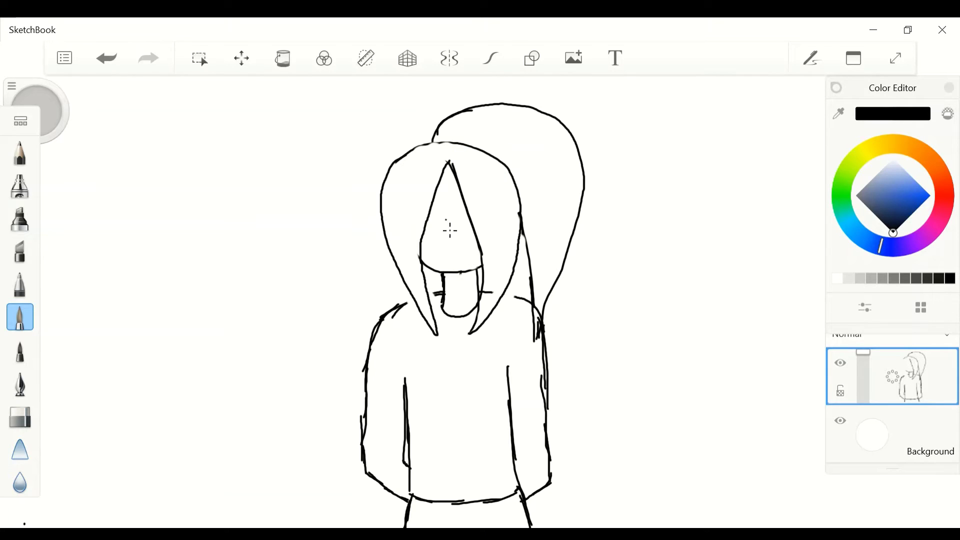
- Erase the rough arm outline below the ponytail and redraw it as a smooth curve from shoulder to cuff
click(20, 416)
mouse_move(536, 337)
mouse_down()
mouse_move(535, 314)
mouse_move(557, 485)
mouse_up()
click(490, 58)
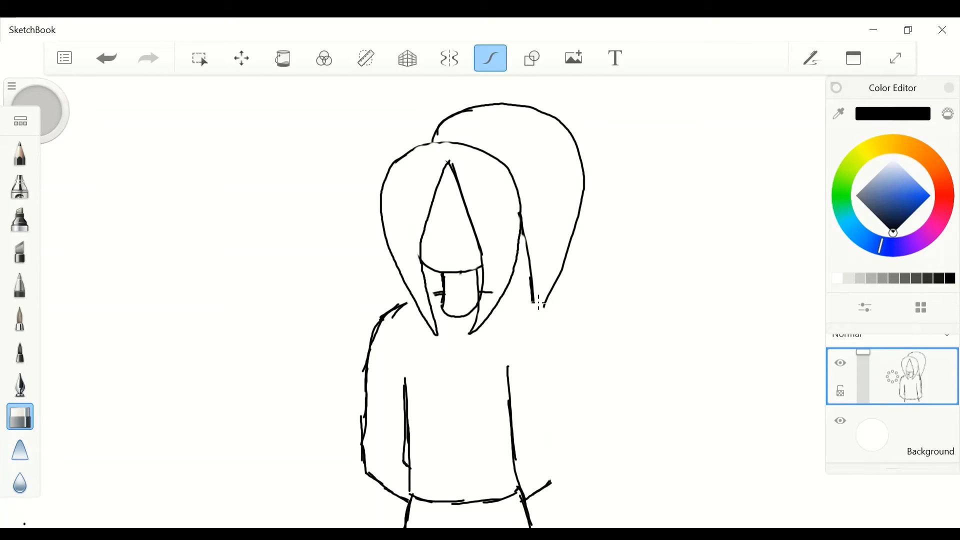
click(21, 348)
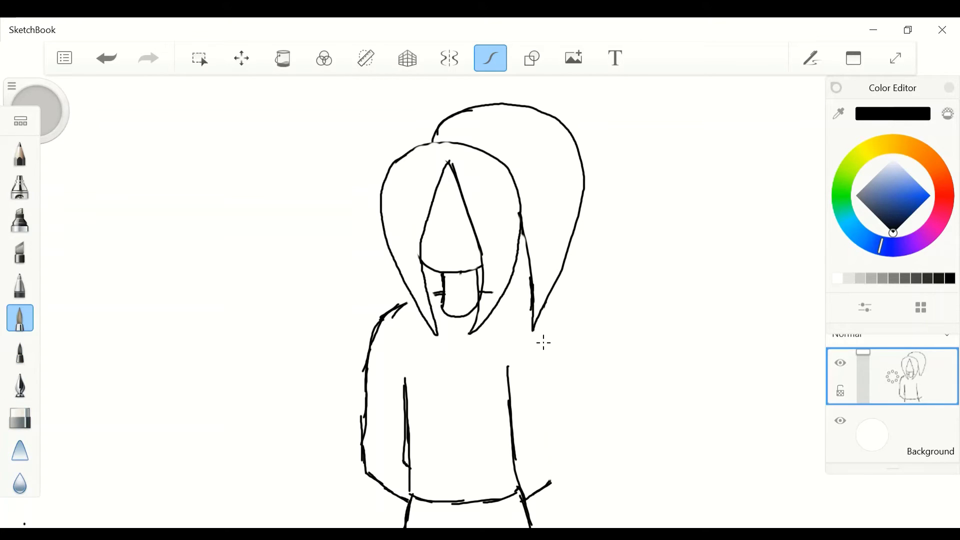
mouse_move(502, 295)
mouse_down()
mouse_move(532, 316)
mouse_move(559, 437)
mouse_up()
key(ctrl+z)
mouse_move(537, 314)
mouse_down()
mouse_move(577, 473)
mouse_move(548, 488)
mouse_move(562, 386)
mouse_move(549, 484)
mouse_up()
click(119, 63)
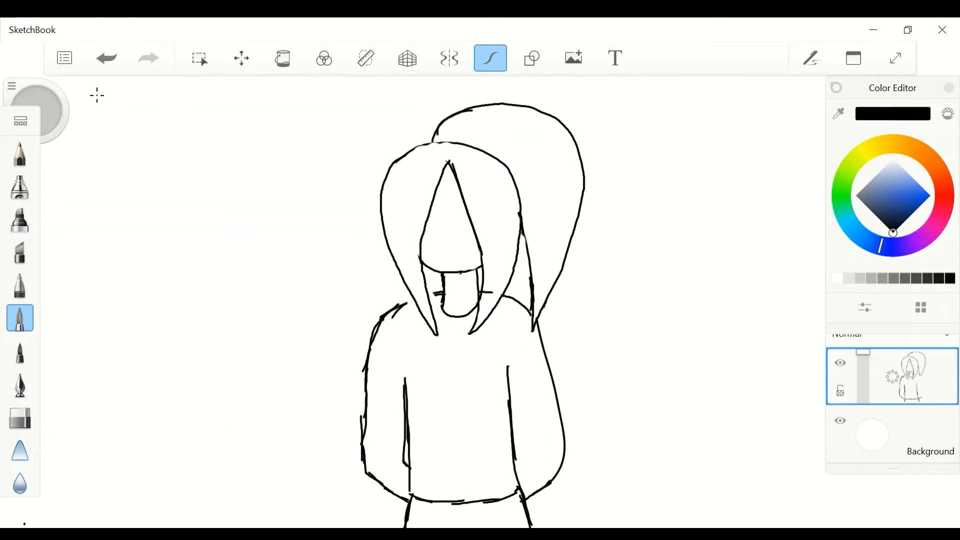
- Erase the rough outline of the arm opposite the ponytail
click(20, 417)
mouse_move(399, 309)
mouse_down()
mouse_move(377, 471)
mouse_move(413, 507)
mouse_move(409, 460)
mouse_up()
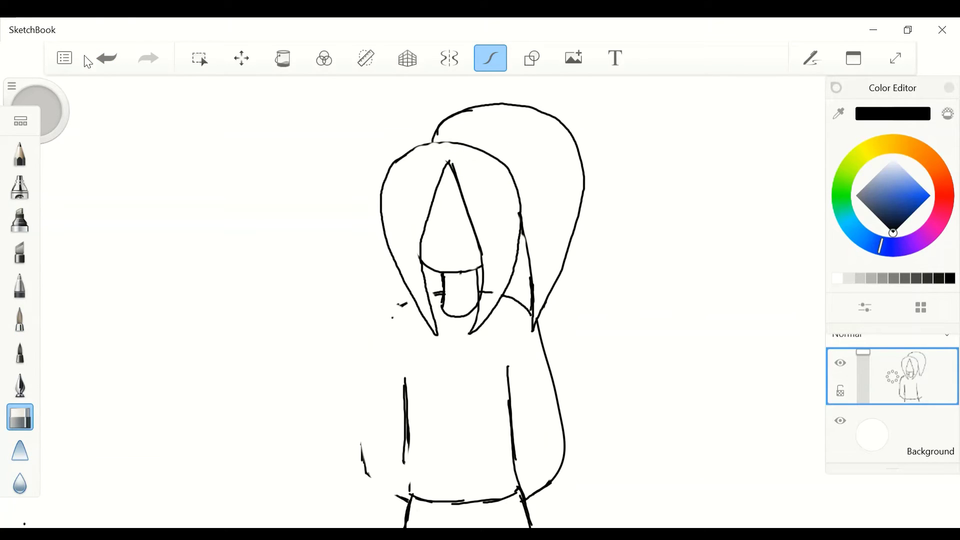
click(103, 59)
click(490, 58)
mouse_move(390, 317)
mouse_down()
mouse_move(403, 323)
mouse_move(366, 442)
mouse_move(413, 508)
mouse_move(408, 501)
mouse_up()
- Redraw the erased arm as a smooth rounded curve from the shoulder down to the cuff
click(20, 318)
mouse_move(415, 299)
mouse_down()
mouse_move(371, 364)
mouse_move(411, 493)
mouse_up()
click(106, 59)
mouse_move(420, 306)
mouse_down()
mouse_move(385, 479)
mouse_move(409, 501)
mouse_up()
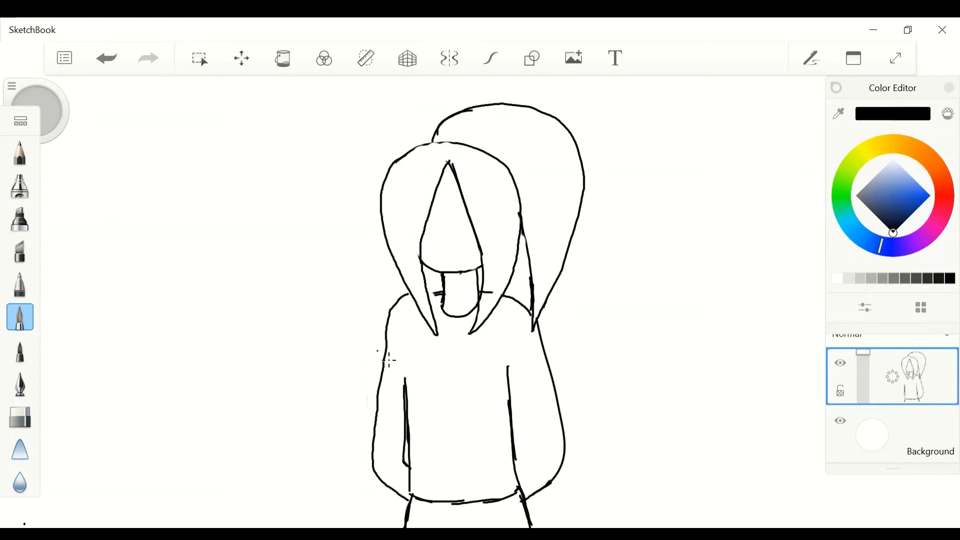
key(ctrl+z)
click(490, 58)
mouse_move(411, 296)
mouse_down()
mouse_move(377, 450)
mouse_move(407, 502)
mouse_up()
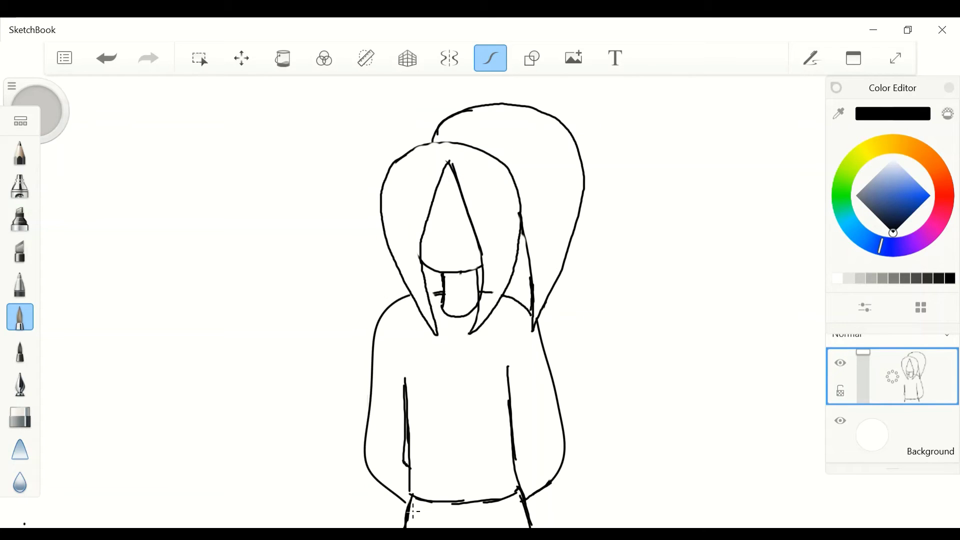
- Erase the sweater's hem line and the stray shoulder line beside the neck
click(20, 415)
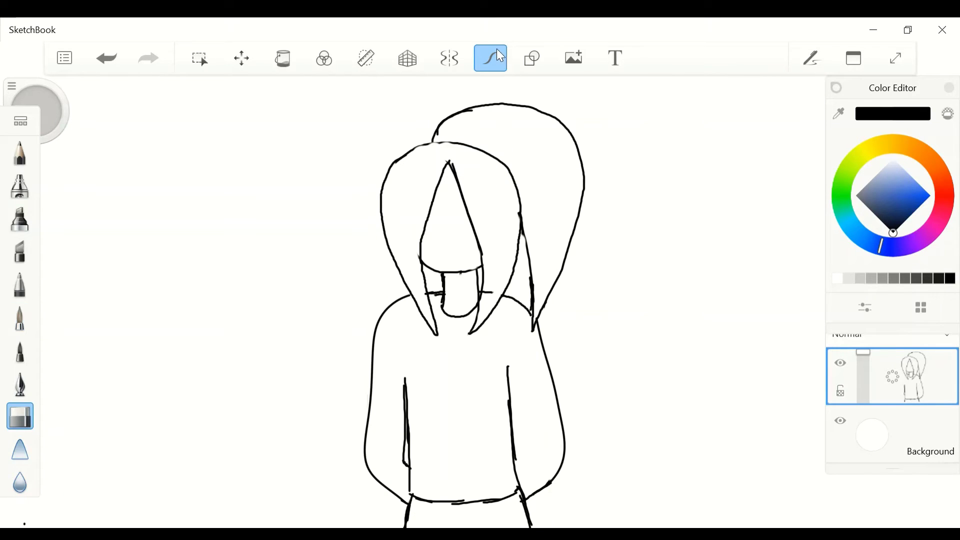
mouse_move(517, 501)
mouse_down()
mouse_move(489, 512)
mouse_move(436, 499)
mouse_up()
- Draw two closed, smiling eyes and a curved mouth on the face
click(21, 323)
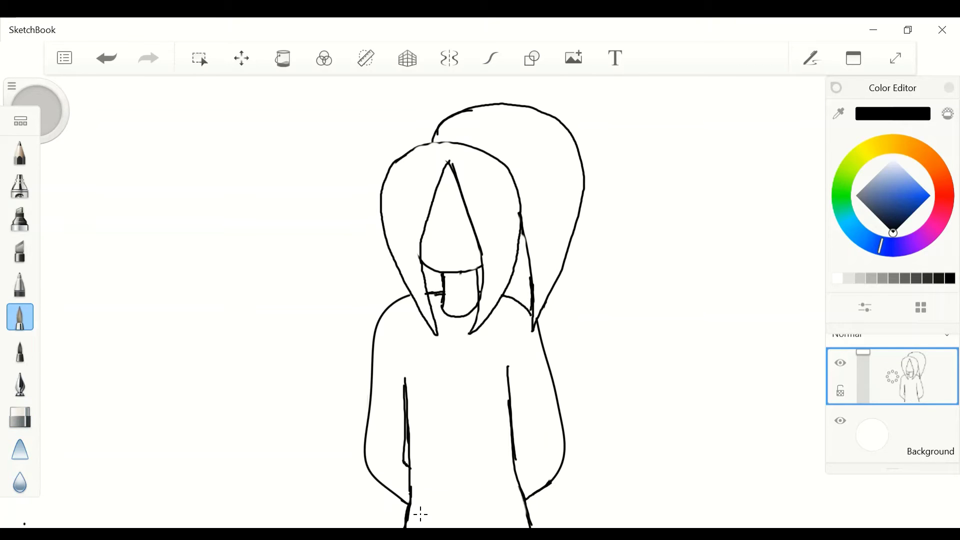
drag(431, 230, 442, 231)
key(ctrl+z)
drag(450, 231, 463, 230)
- Erase the pointed hair parting above the eyes and draw jagged bangs across the forehead
key(e)
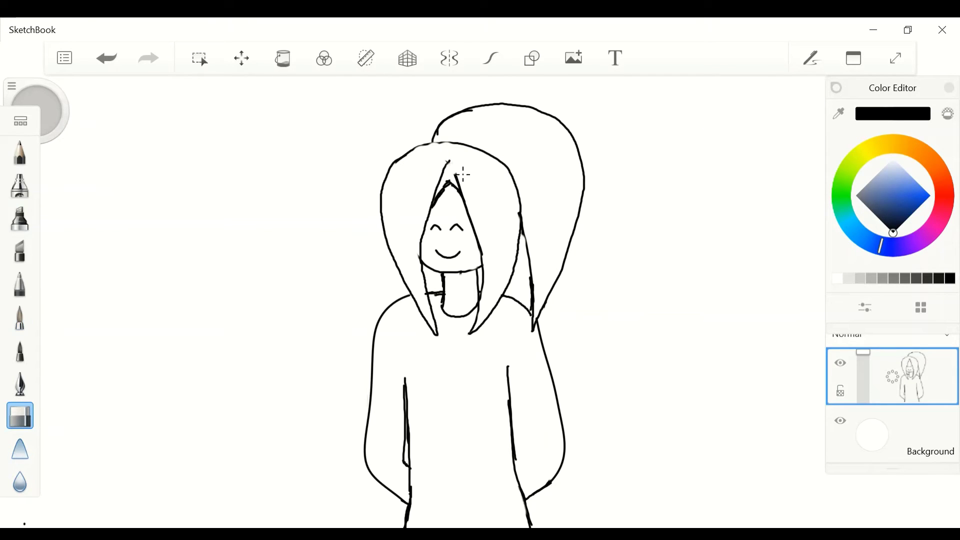
drag(456, 172, 447, 213)
key(e)
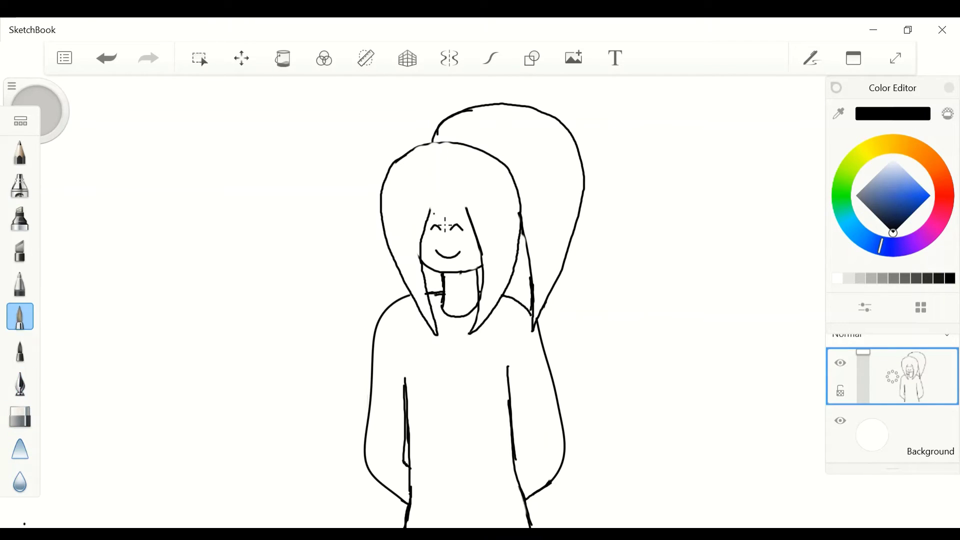
click(107, 59)
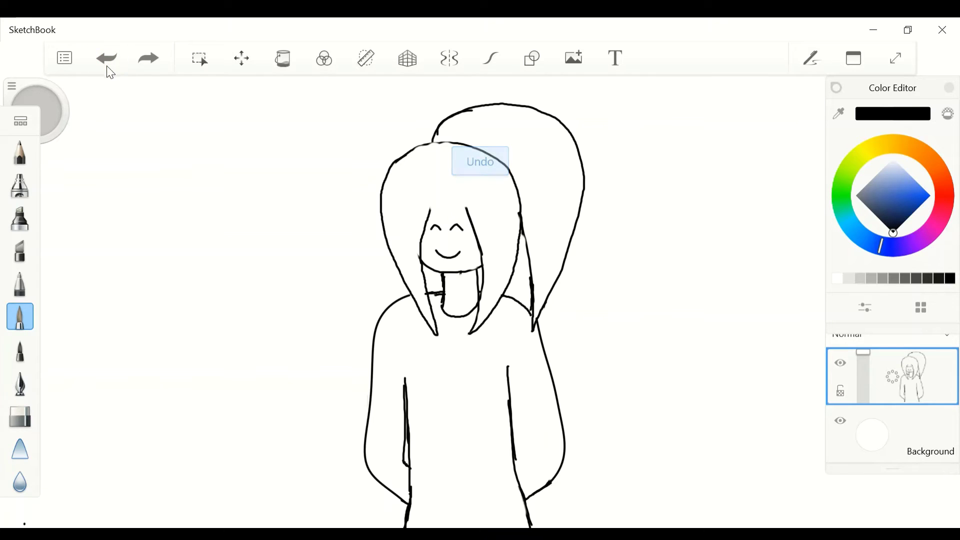
mouse_move(429, 223)
mouse_down()
mouse_move(446, 232)
mouse_move(473, 216)
mouse_up()
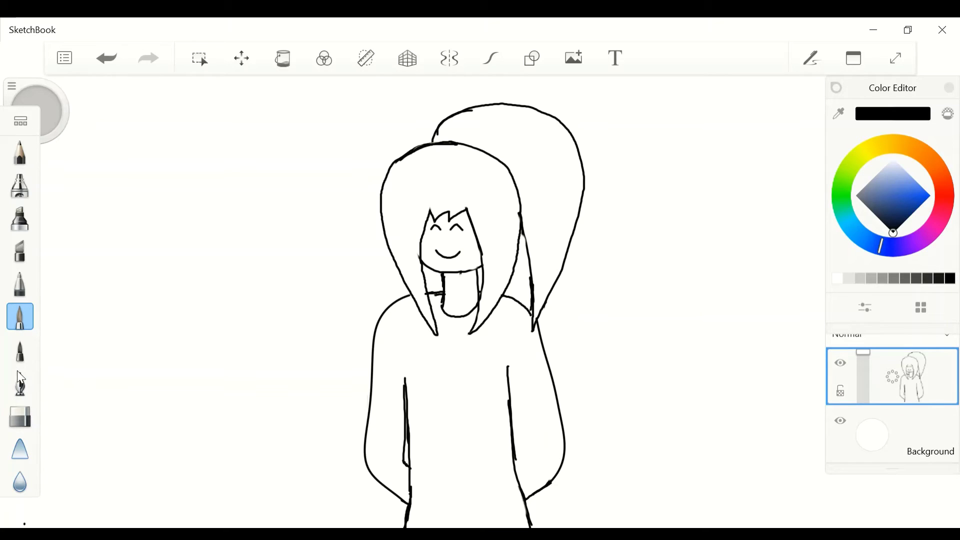
- Show the Copic colour library and place it beside the Color Editor
click(854, 58)
click(830, 256)
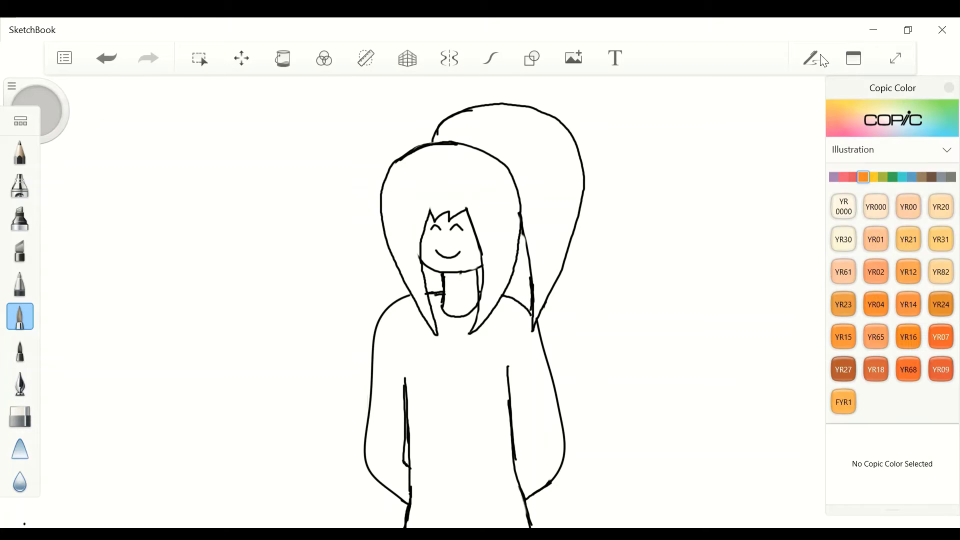
drag(857, 98, 805, 95)
click(793, 177)
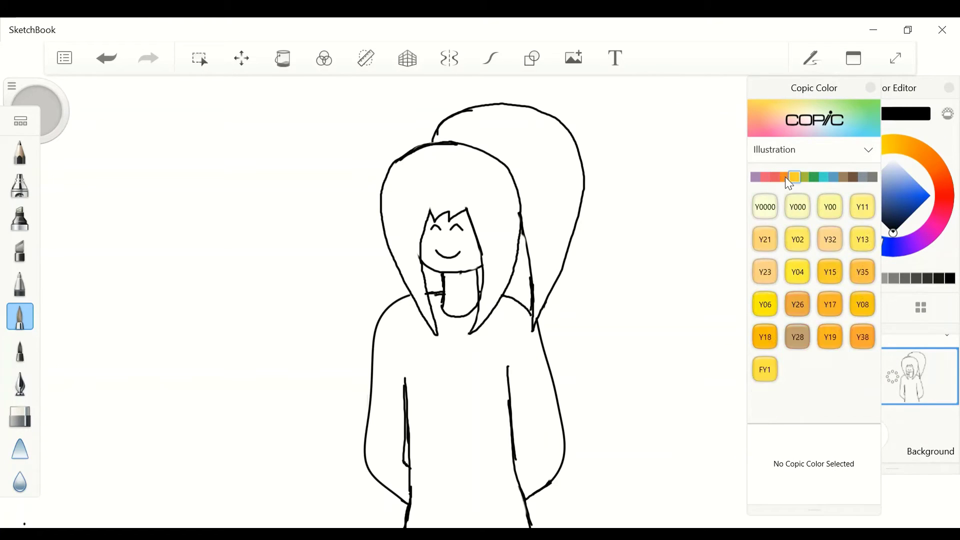
- Flood-fill the front hair and ponytail with Copic YR68, and recolour both with YR27 Tuscan Orange
click(785, 178)
click(829, 370)
click(283, 58)
click(495, 240)
click(520, 289)
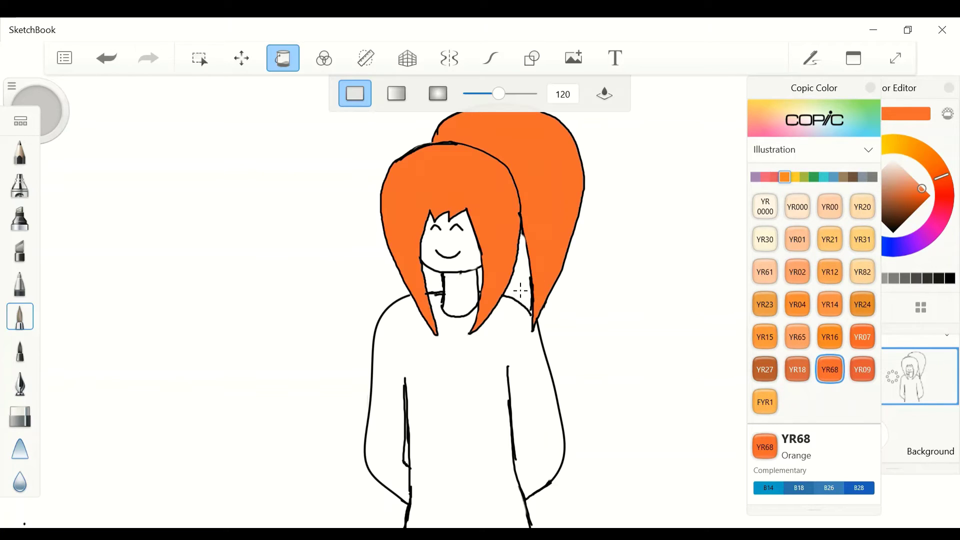
click(764, 369)
click(449, 210)
click(550, 190)
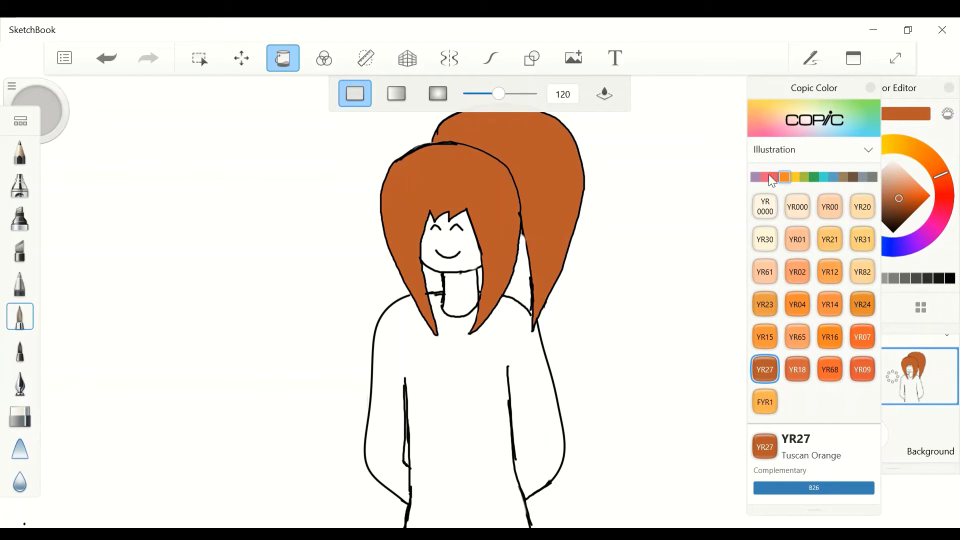
- Fill the sweater with Copic RV02 Sugared Almond Pink
click(766, 177)
click(863, 238)
click(470, 390)
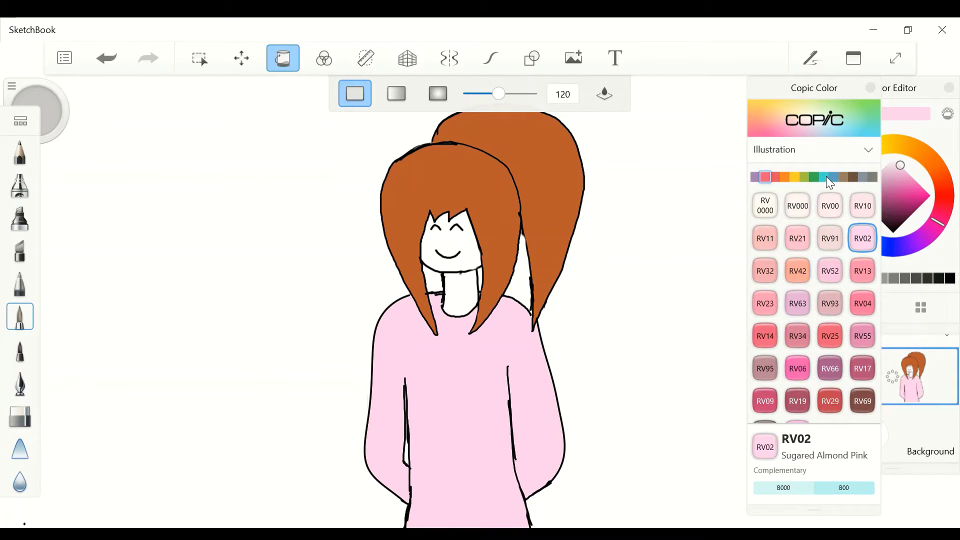
- Choose Copic B00 Frost Blue and adjust the marker-style brush for painting
click(840, 488)
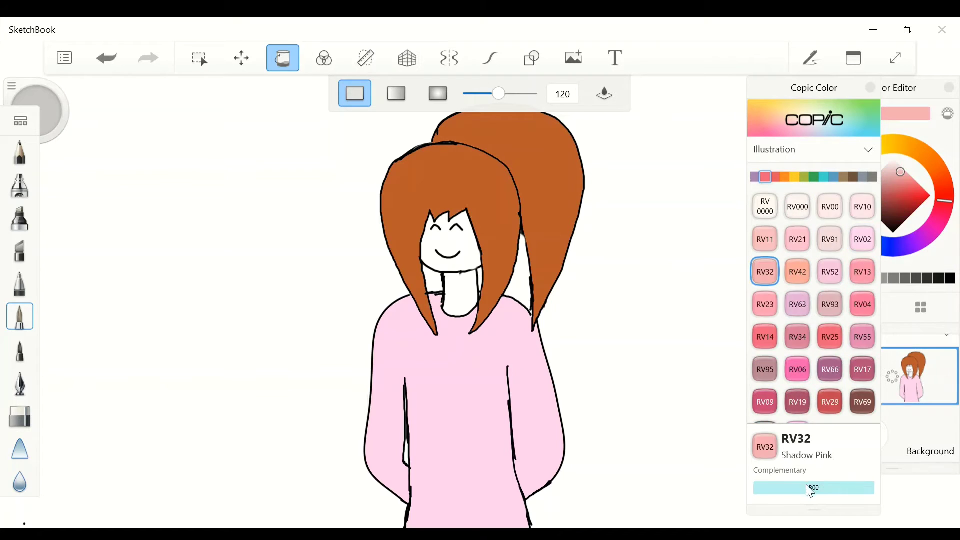
click(18, 188)
click(13, 87)
drag(96, 253, 47, 254)
click(12, 86)
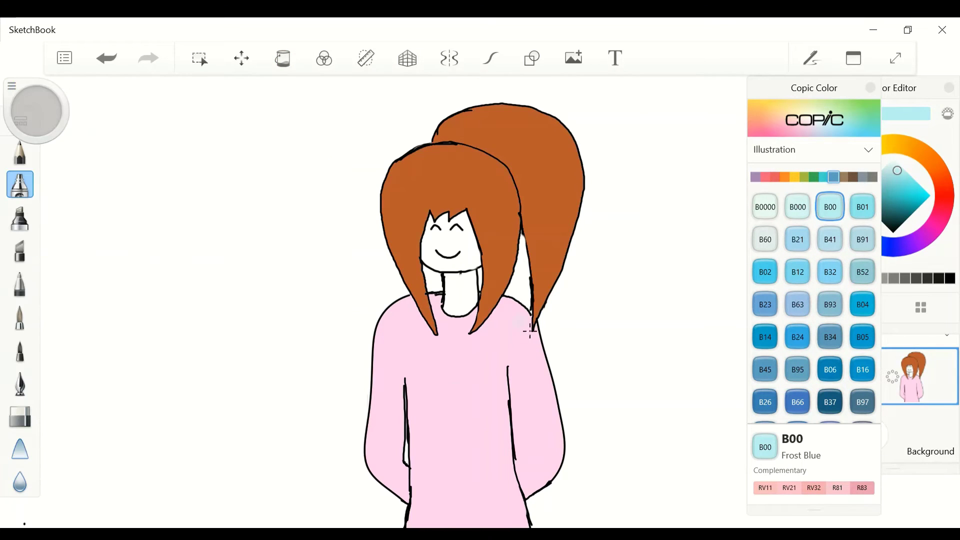
- Paint two diagonal light blue stripes across each lower sleeve, undoing the stray strokes
click(107, 59)
drag(513, 453, 549, 470)
click(107, 63)
click(107, 62)
click(107, 62)
click(106, 62)
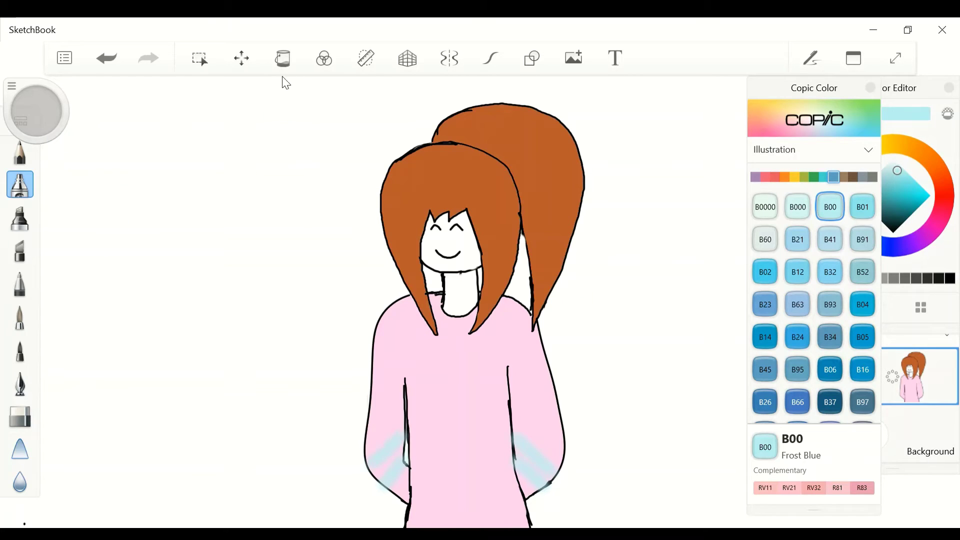
- Fill the face and neck with Copic E00 Skin White
click(853, 177)
click(765, 239)
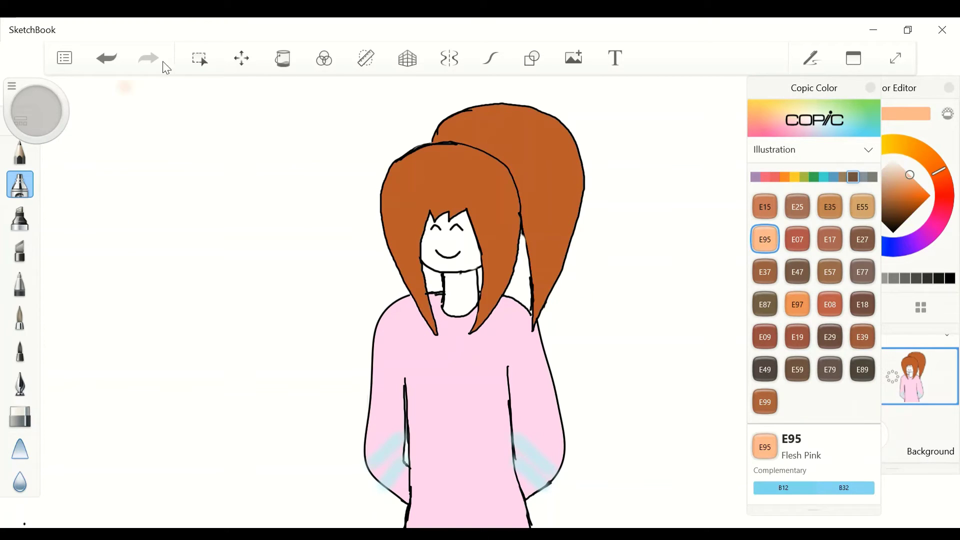
click(282, 58)
click(450, 245)
click(483, 304)
click(843, 177)
click(829, 207)
click(478, 300)
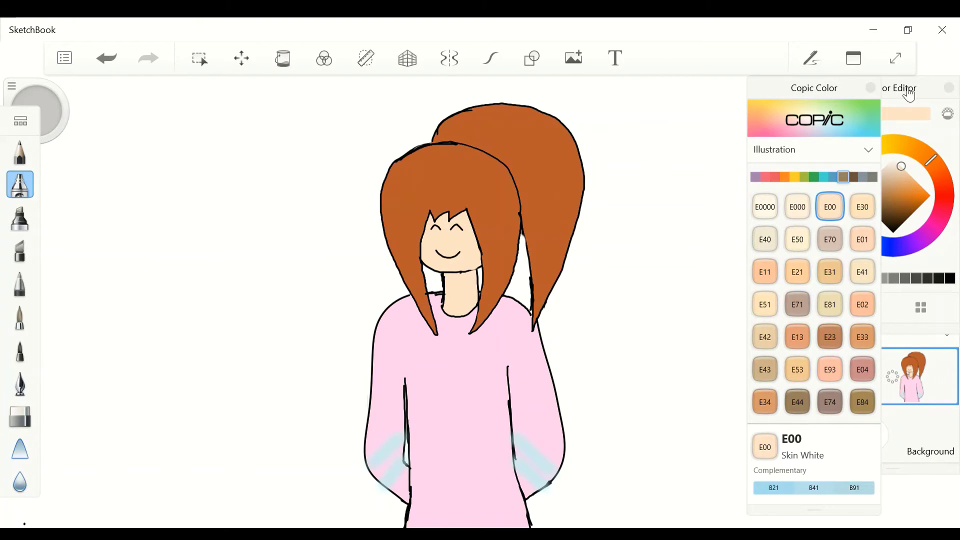
- Move the Color Editor clear of the Copic library, sample the hair colour and choose a slightly lighter orange
click(904, 92)
drag(670, 105, 495, 206)
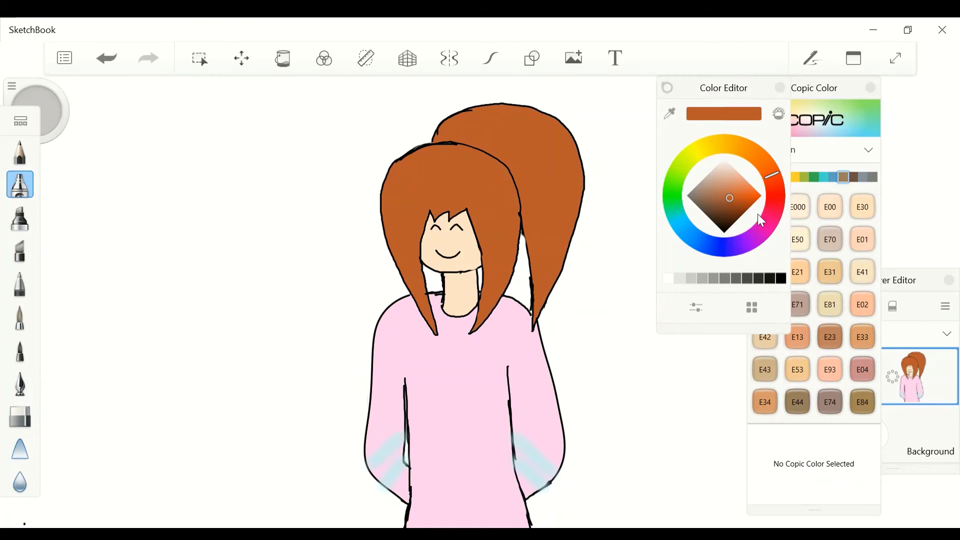
drag(729, 197, 731, 193)
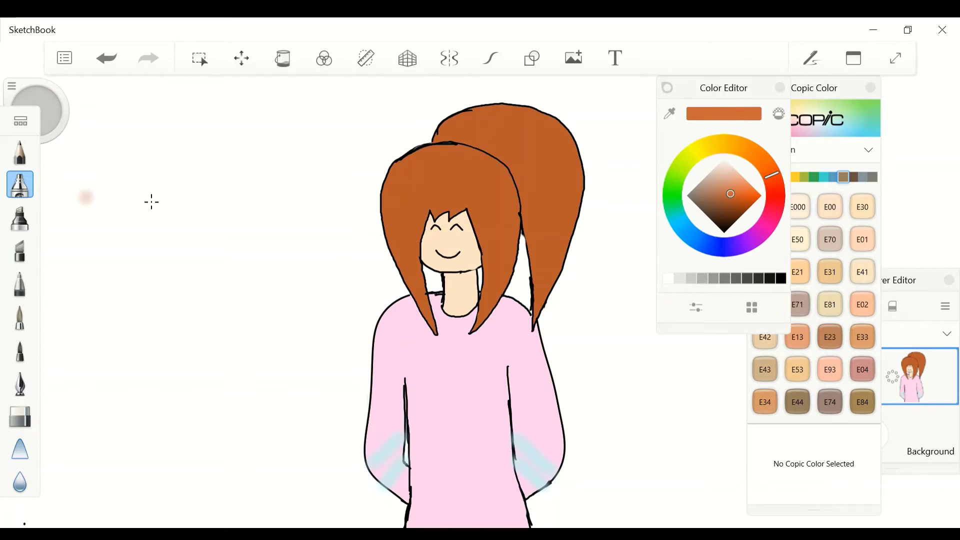
- Paint soft lighter orange highlights along the edges of the front hair and the ponytail
mouse_move(423, 160)
mouse_down()
mouse_move(409, 186)
mouse_move(418, 306)
mouse_move(439, 146)
mouse_up()
mouse_move(504, 186)
mouse_down()
mouse_move(523, 222)
mouse_move(480, 320)
mouse_up()
mouse_move(440, 130)
mouse_down()
mouse_move(562, 143)
mouse_move(579, 195)
mouse_move(548, 307)
mouse_up()
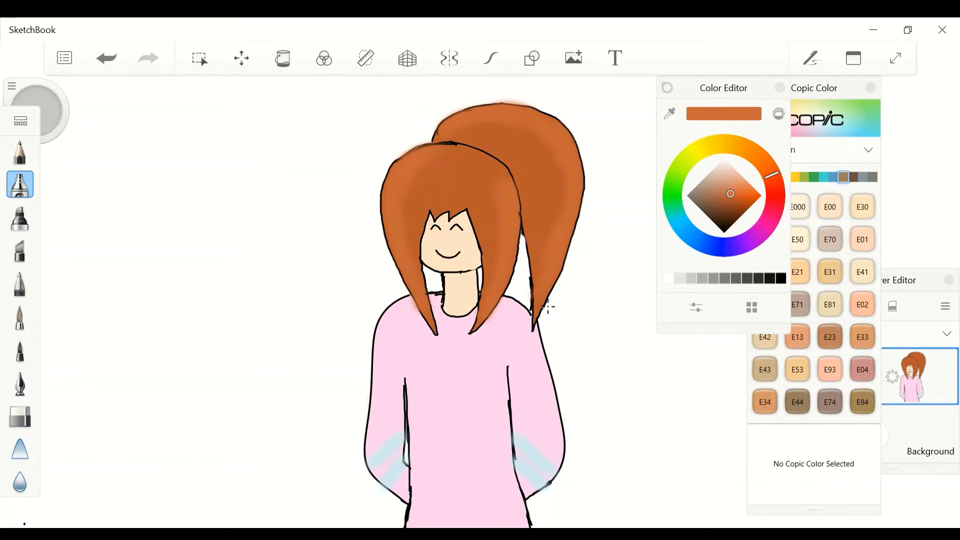
drag(458, 147, 509, 170)
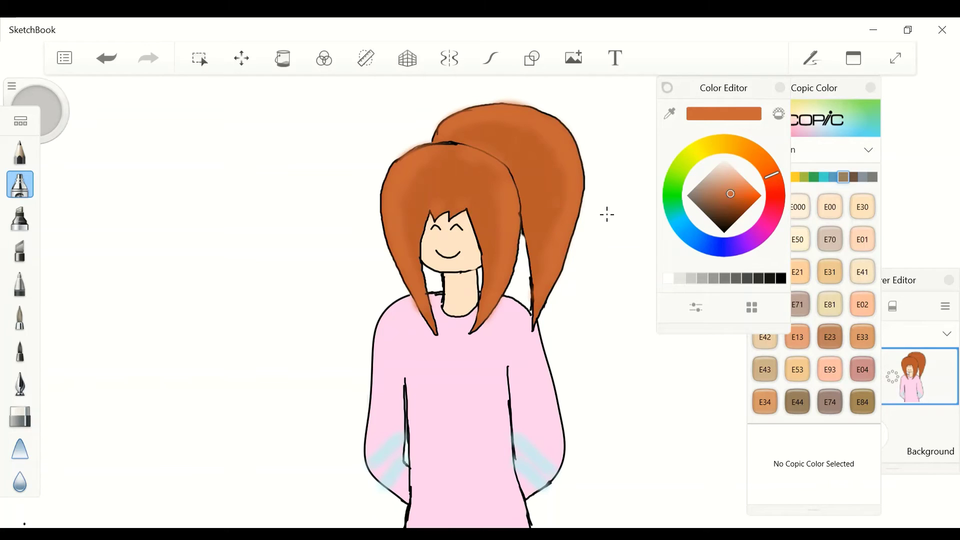
- Sample the face's skin colour, choose a slightly darker peach and airbrush soft shading on the side of the neck
click(670, 113)
click(466, 248)
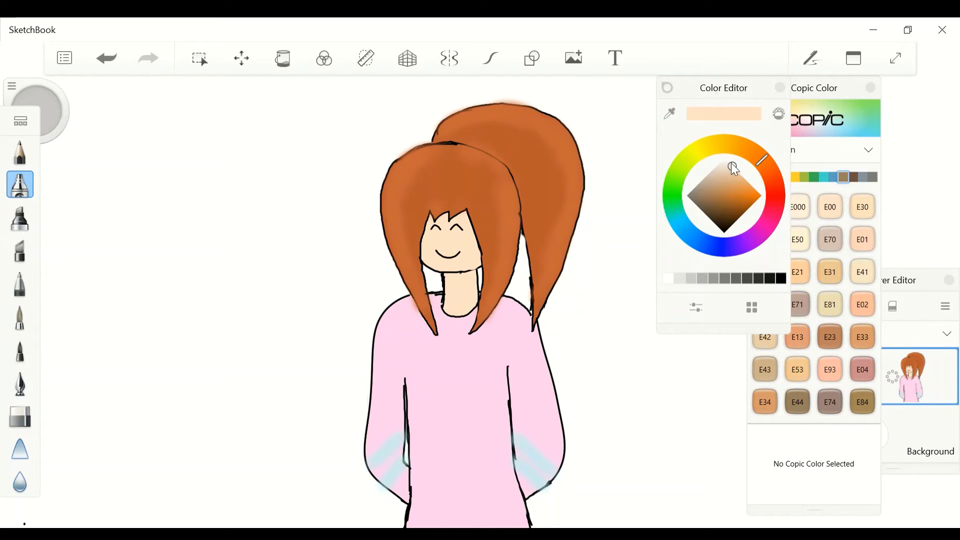
drag(731, 163, 732, 171)
drag(478, 275, 474, 307)
click(104, 56)
click(104, 56)
click(148, 58)
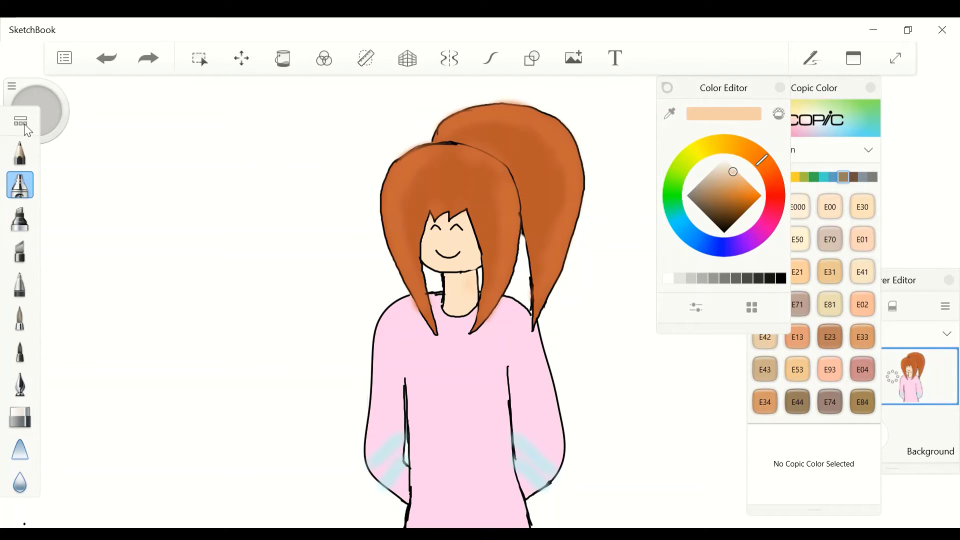
- Set the airbrush size to 11.9 and try shading the neck and the edge of the face, undoing the last strokes
double_click(20, 185)
drag(49, 251, 29, 248)
mouse_move(478, 272)
mouse_down()
mouse_move(478, 297)
mouse_move(456, 313)
mouse_up()
drag(467, 221, 481, 266)
click(107, 58)
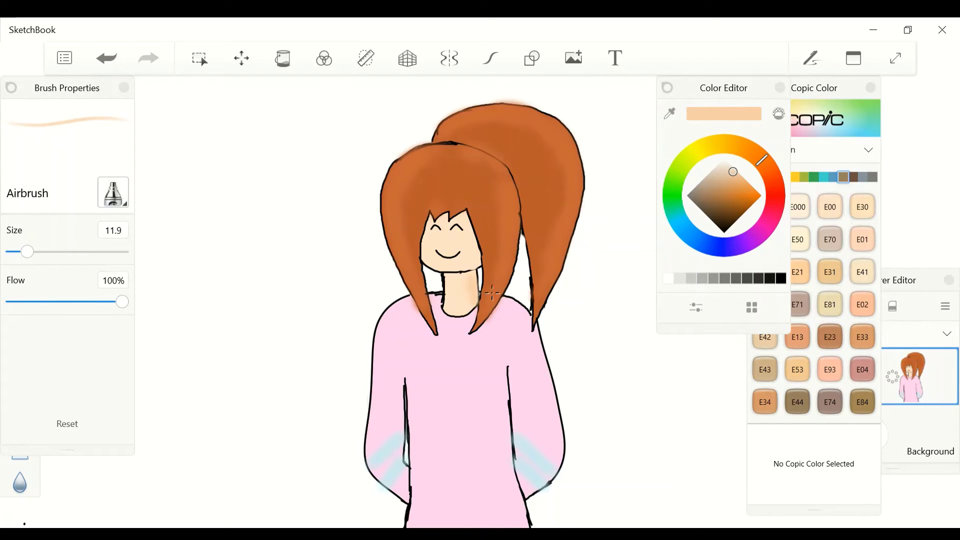
click(106, 58)
- Try shading along the chin and the base of the neck, and undo these strokes
drag(426, 260, 454, 272)
click(104, 58)
drag(444, 307, 478, 305)
click(106, 57)
click(106, 57)
click(106, 57)
- Sample the sweater's pink, choose a darker shade of it and undo the stray stroke
click(11, 88)
mouse_move(674, 122)
mouse_down()
mouse_move(467, 321)
mouse_move(528, 325)
mouse_up()
key(ctrl+z)
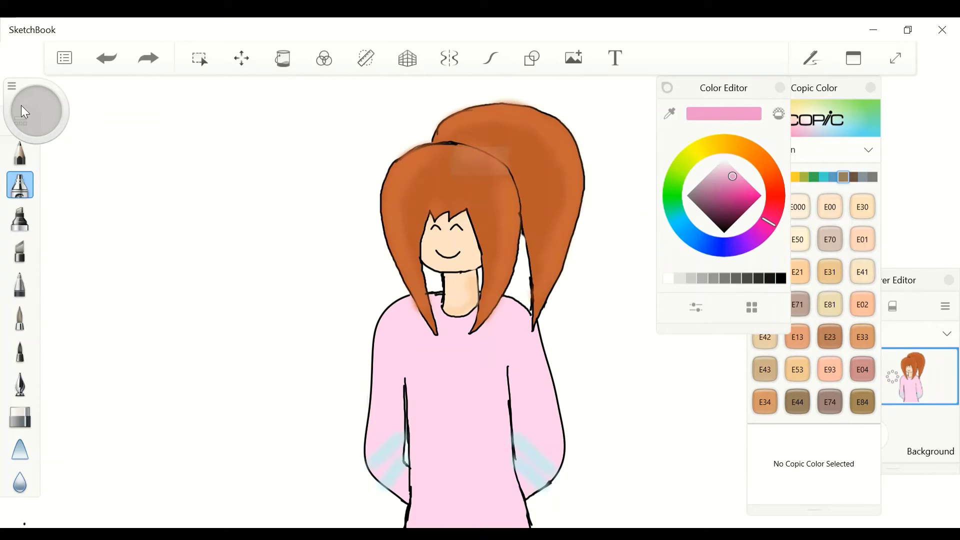
- Try airbrushing darker pink shading over the shoulders and down both sleeves, undoing the unwanted strokes
click(26, 107)
mouse_move(558, 326)
mouse_down()
mouse_move(398, 347)
mouse_move(381, 400)
mouse_up()
drag(380, 402, 378, 419)
click(107, 64)
click(107, 64)
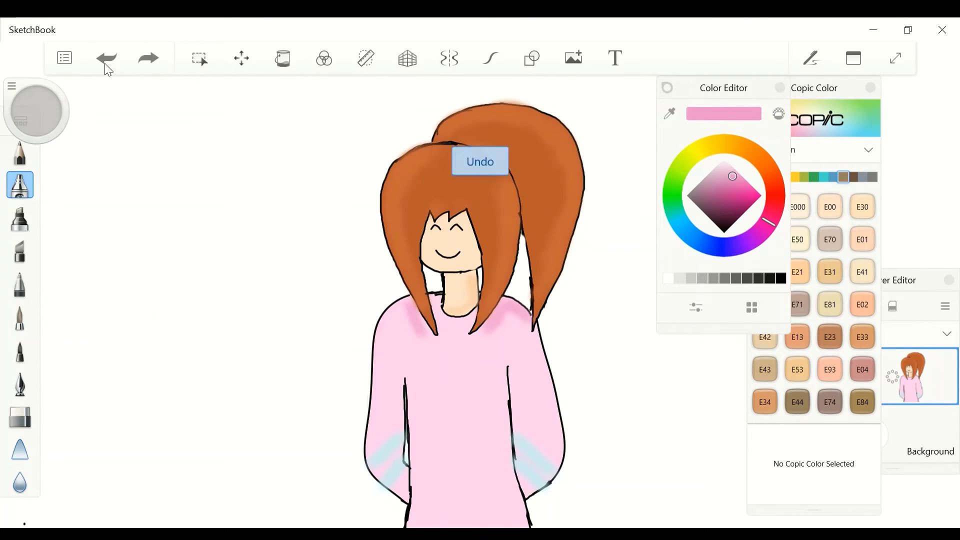
mouse_move(404, 304)
mouse_down()
mouse_move(382, 351)
mouse_move(376, 433)
mouse_up()
click(105, 61)
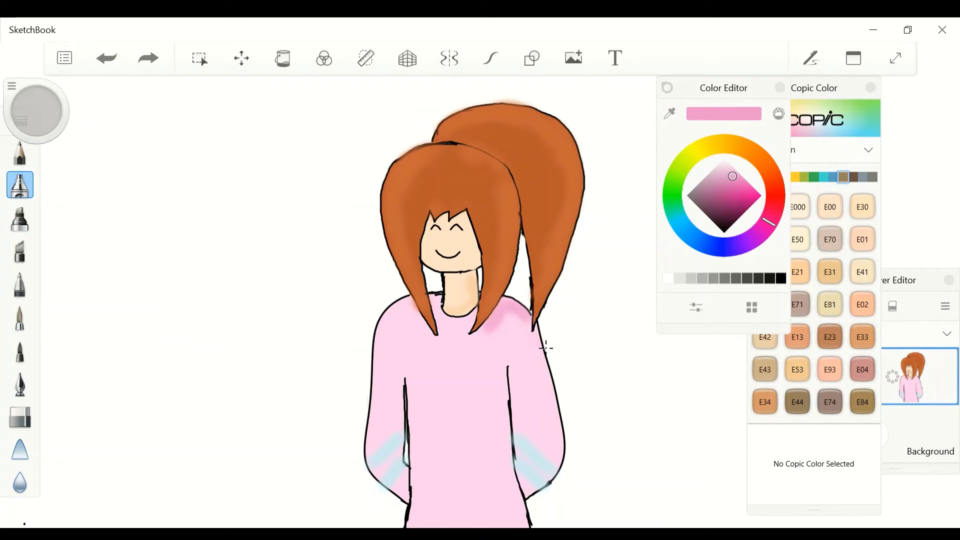
drag(541, 334, 550, 444)
click(105, 61)
- Set the airbrush flow to 53% and shade the shoulder, sleeve and torso edge on the sweater's ponytail side in darker pink
click(15, 87)
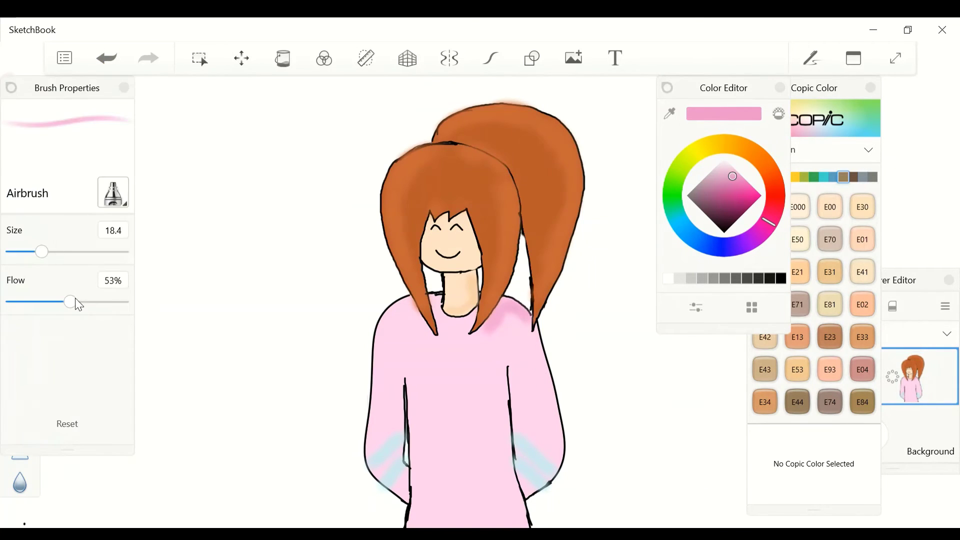
click(109, 63)
mouse_move(500, 309)
mouse_down()
mouse_move(531, 312)
mouse_move(552, 460)
mouse_up()
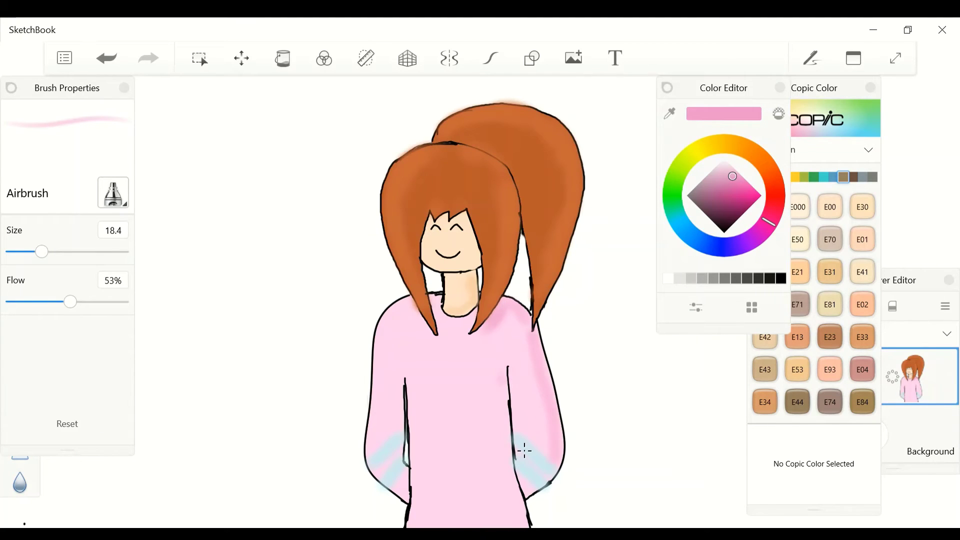
drag(501, 369, 514, 444)
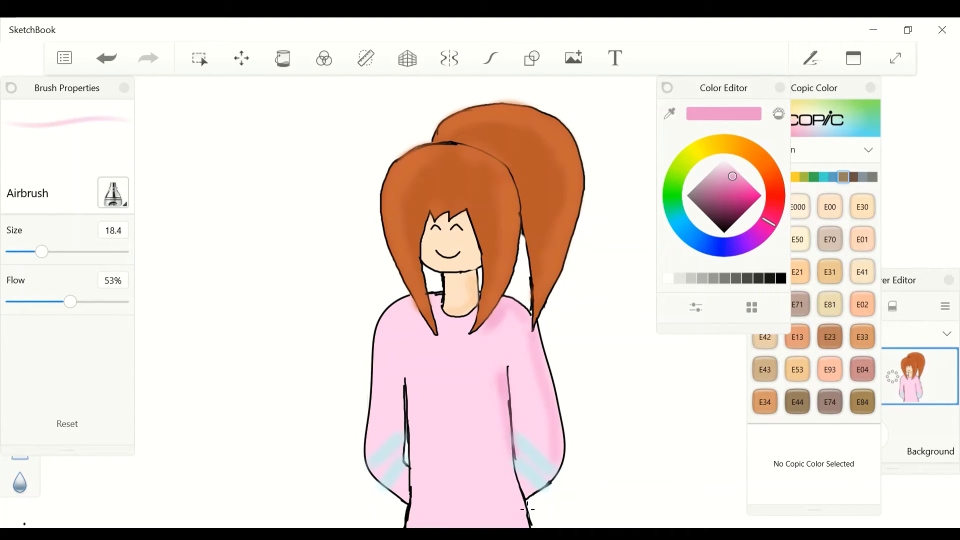
drag(528, 508, 502, 447)
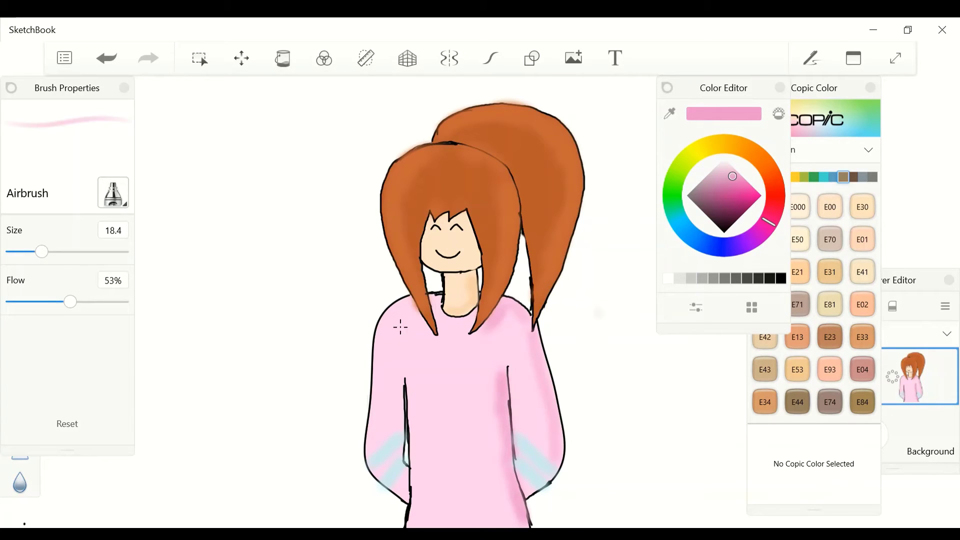
click(11, 88)
- Clear the Color Editor away, add an empty layer above the drawing, fade the drawing layer's opacity and select the empty layer
drag(722, 89, 891, 93)
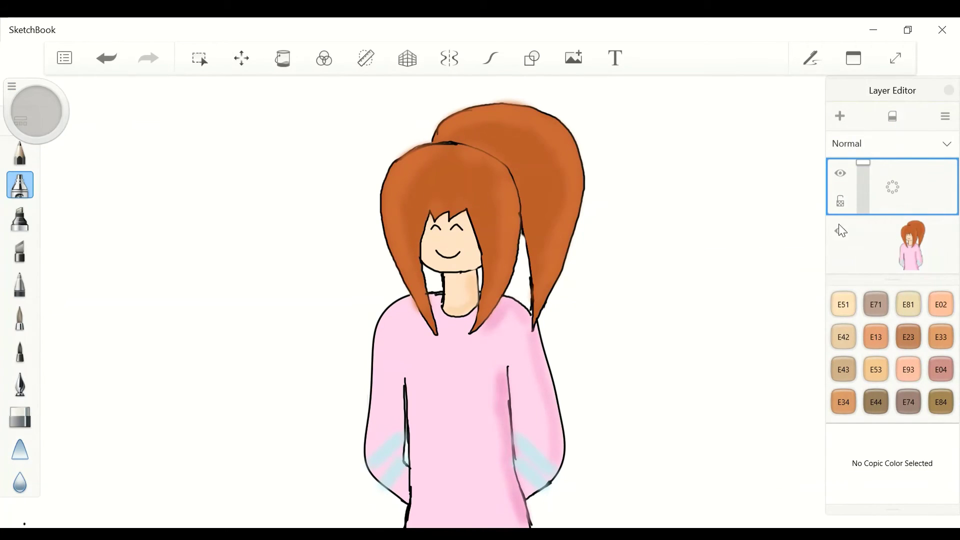
click(862, 242)
drag(866, 247, 868, 266)
click(872, 186)
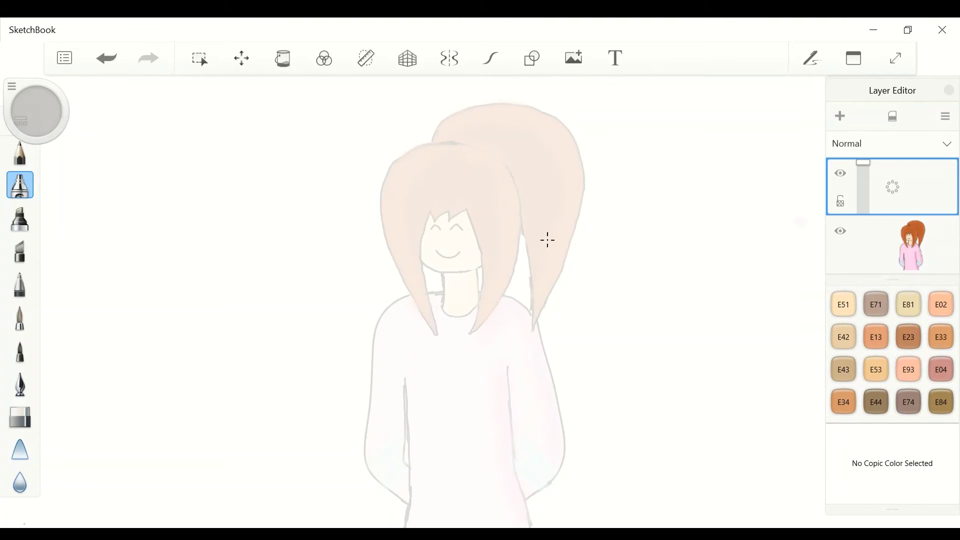
- Set the airbrush to size 255.0 and flow 100%
click(11, 87)
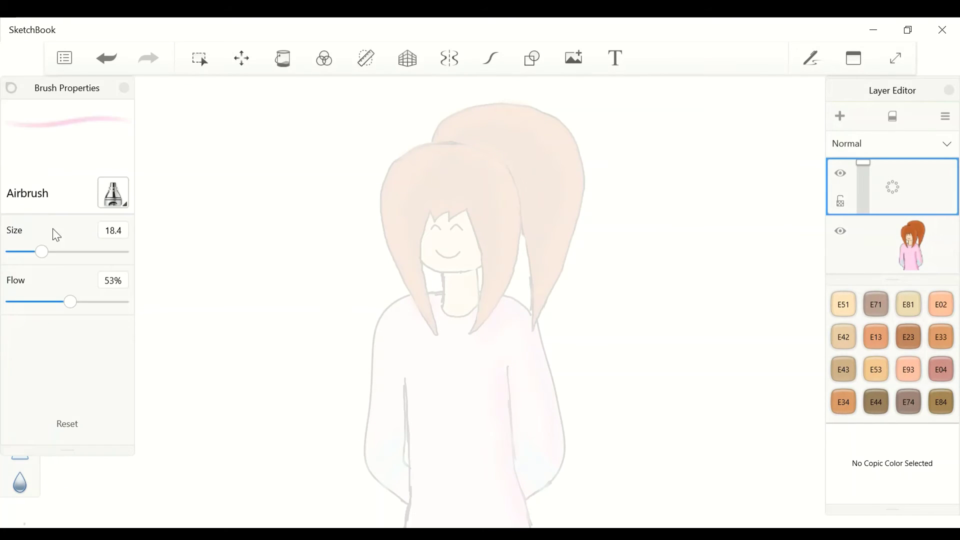
drag(53, 251, 128, 251)
drag(70, 301, 120, 303)
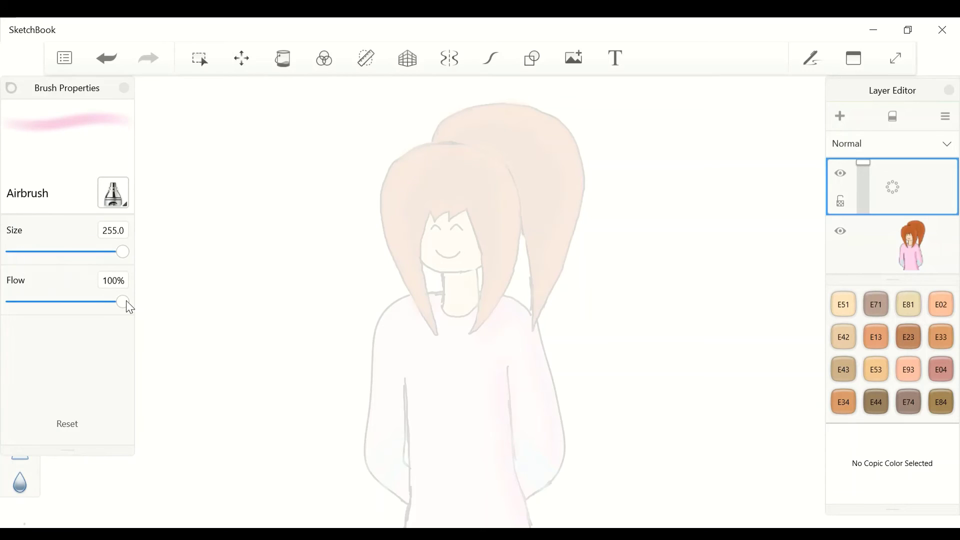
click(12, 88)
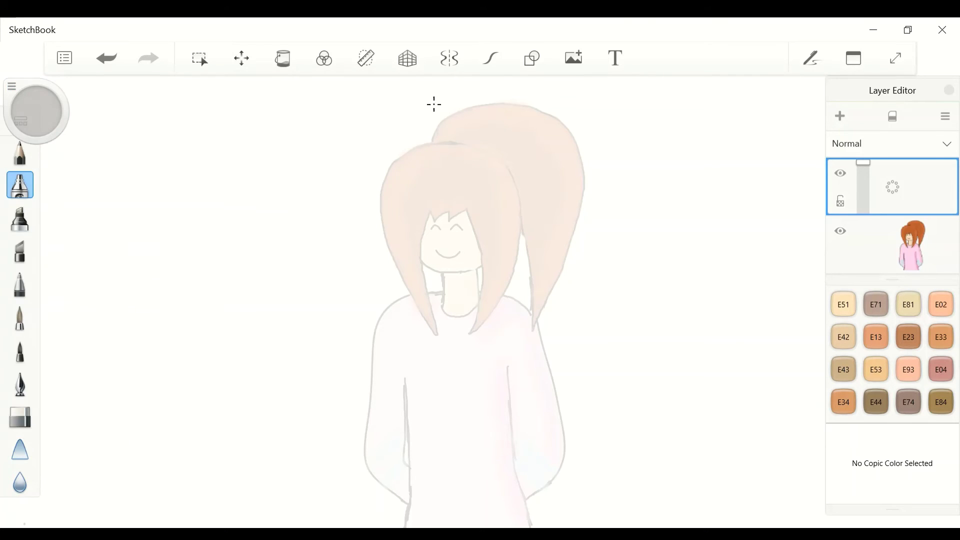
- Move the Layer Editor off the Copic library, choose Copic BV29 Slate and try airbrushing the lower background, undoing the stroke
click(732, 203)
mouse_move(918, 88)
mouse_down()
mouse_move(836, 72)
mouse_move(770, 83)
mouse_up()
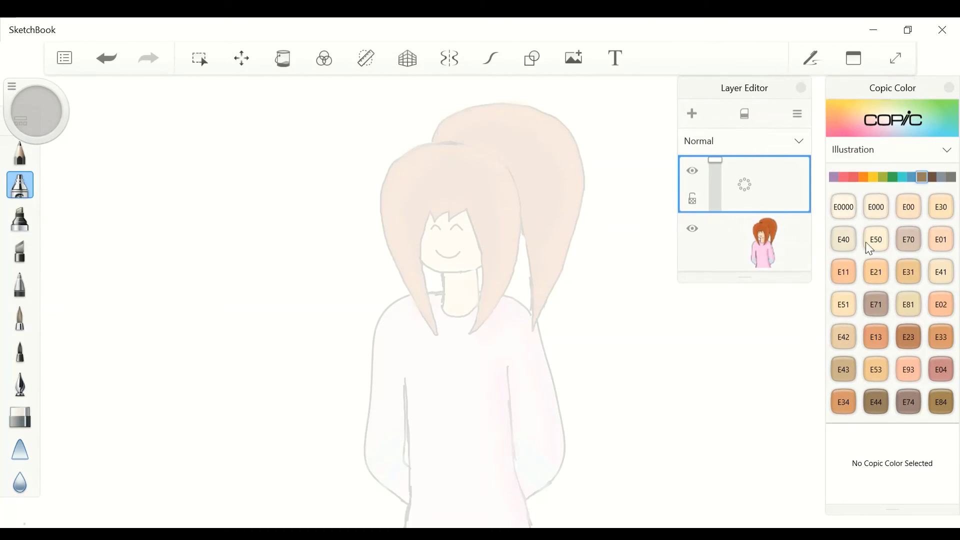
click(834, 176)
click(938, 310)
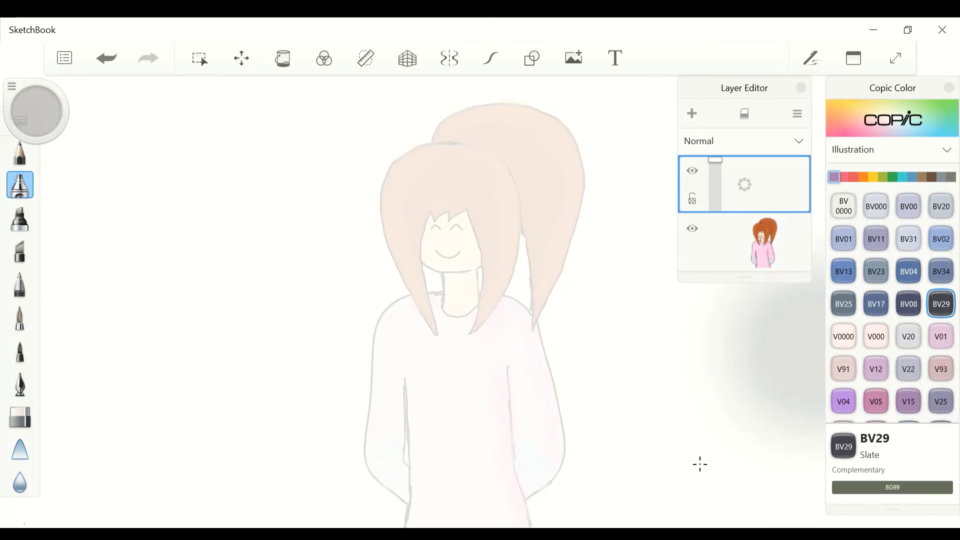
mouse_move(698, 463)
mouse_down()
mouse_move(754, 439)
mouse_move(734, 491)
mouse_move(225, 520)
mouse_up()
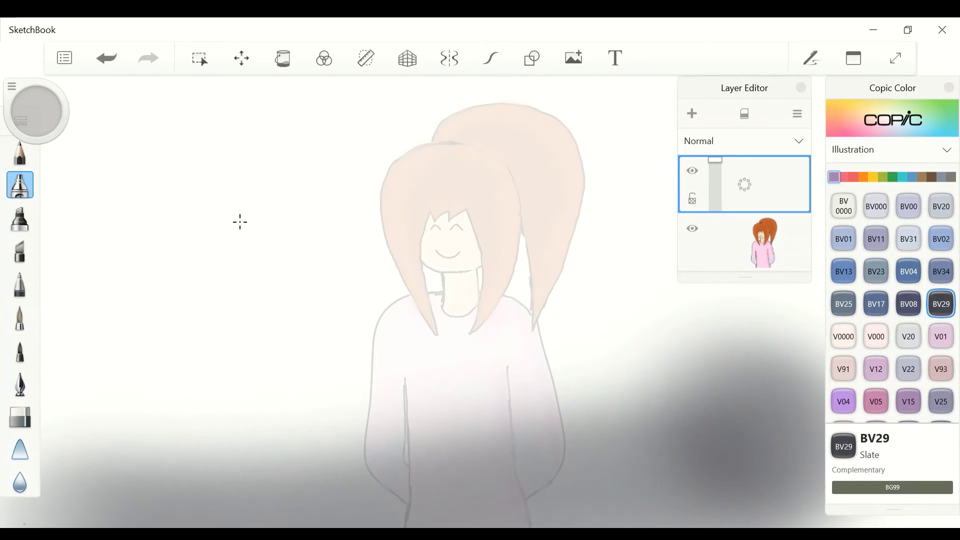
click(106, 57)
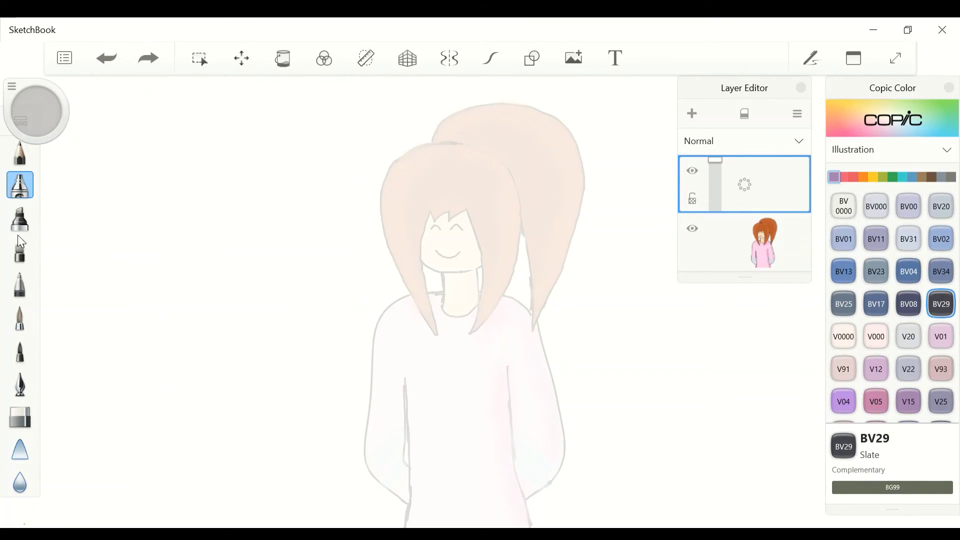
- Flood fill the empty layer with Copic BV29 Slate
click(20, 350)
click(19, 313)
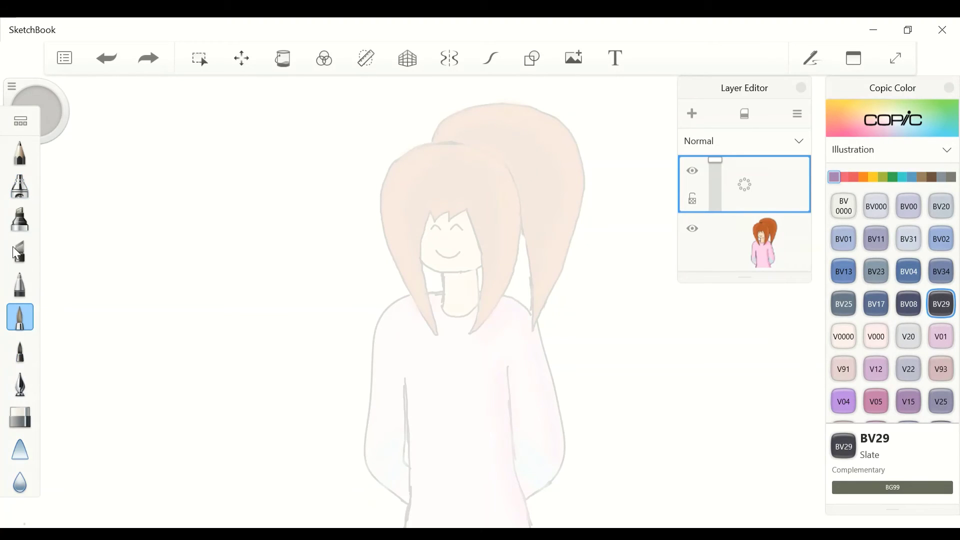
click(283, 58)
click(249, 78)
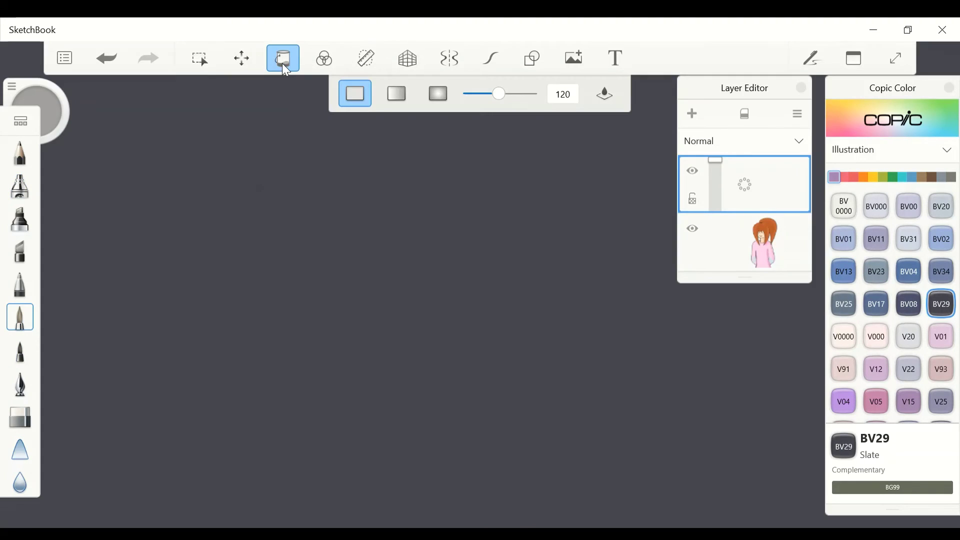
- Move the drawing layer above the slate layer, restore its full opacity and keep it selected
click(695, 241)
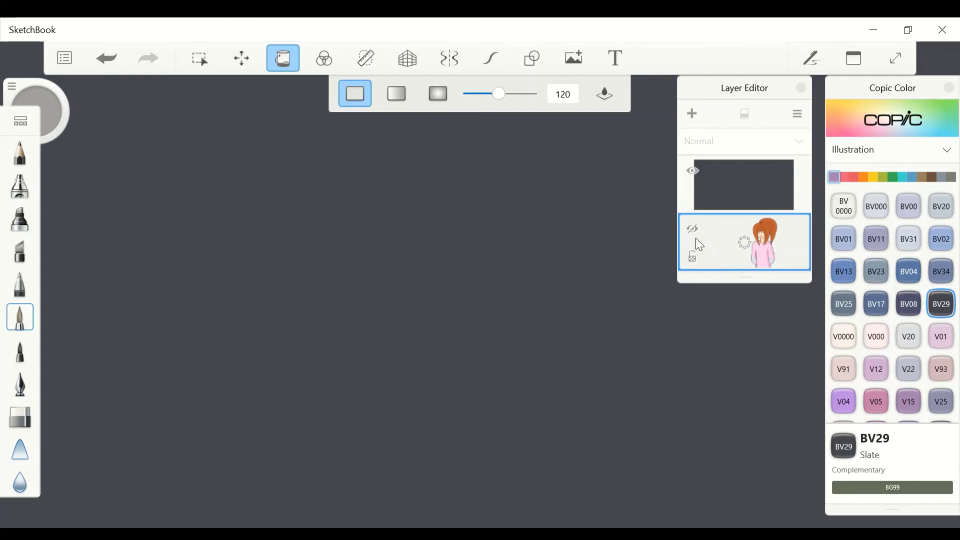
drag(711, 245, 735, 202)
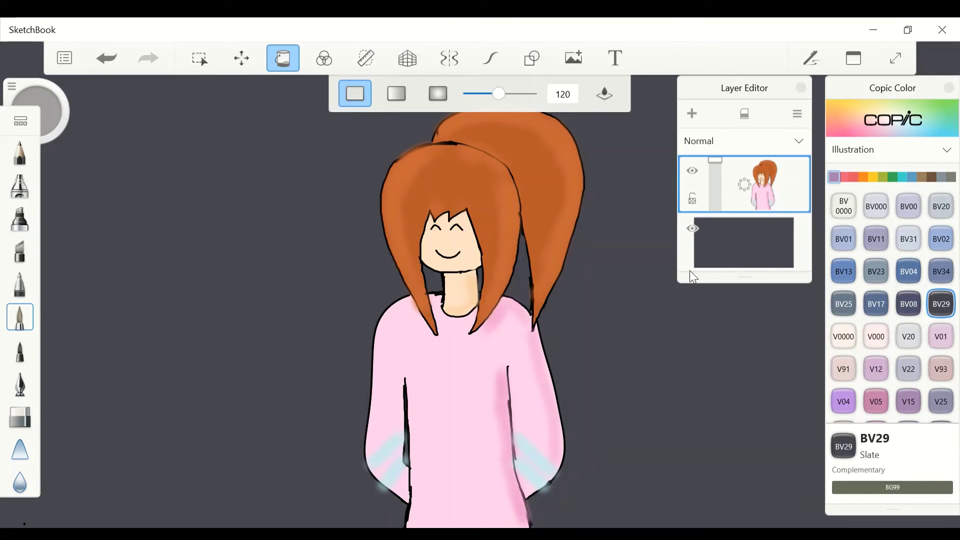
click(727, 256)
click(723, 184)
- Erase the blue stripe paint that spills outside the lower sleeves with the Hard Eraser
click(20, 417)
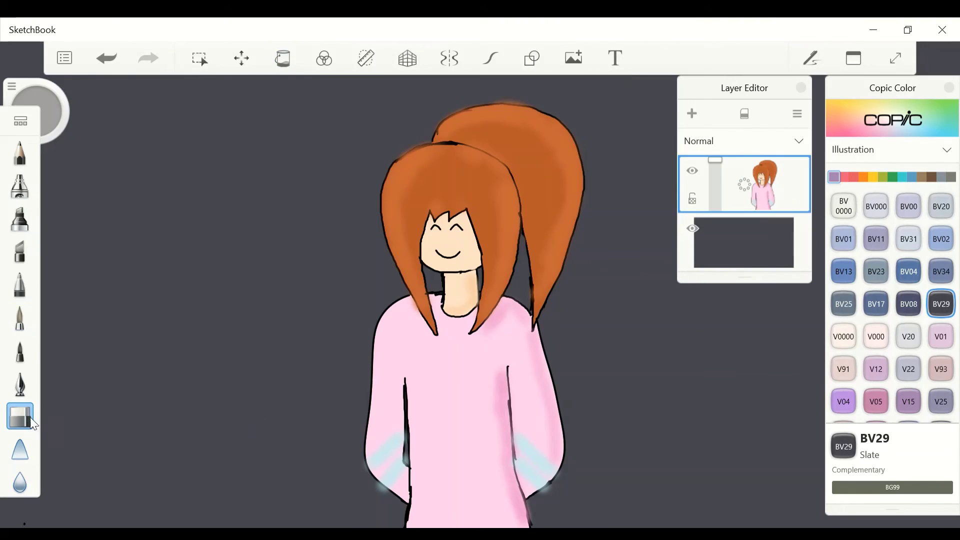
click(13, 89)
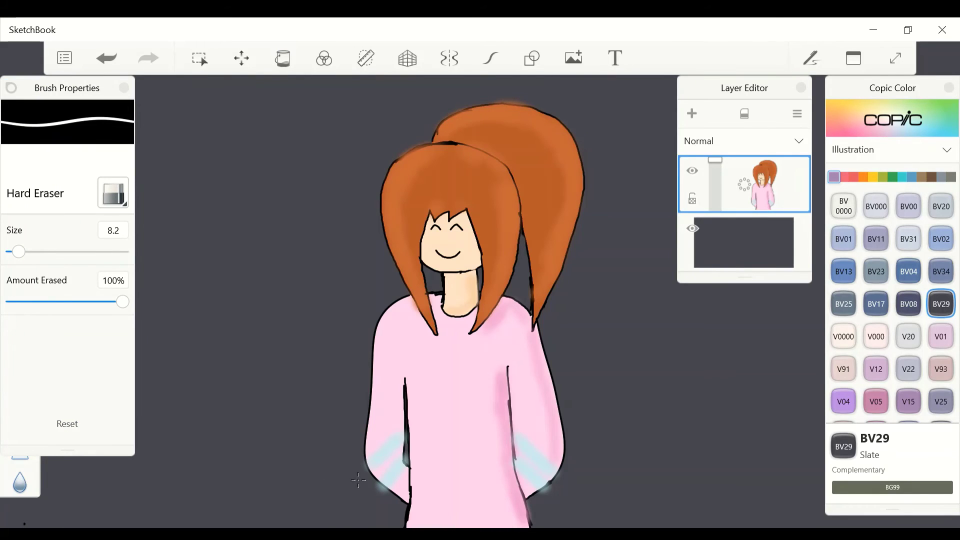
drag(378, 486, 398, 504)
click(27, 96)
- Choose the paintbrush with Copic 110 Special Black and touch up the lower sleeve outline, undoing the last stroke
click(21, 320)
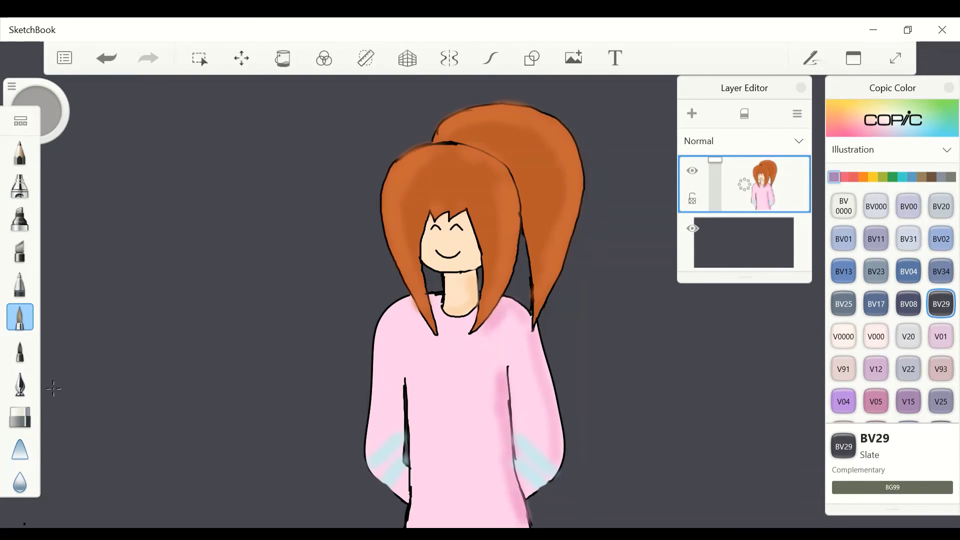
click(949, 177)
click(941, 369)
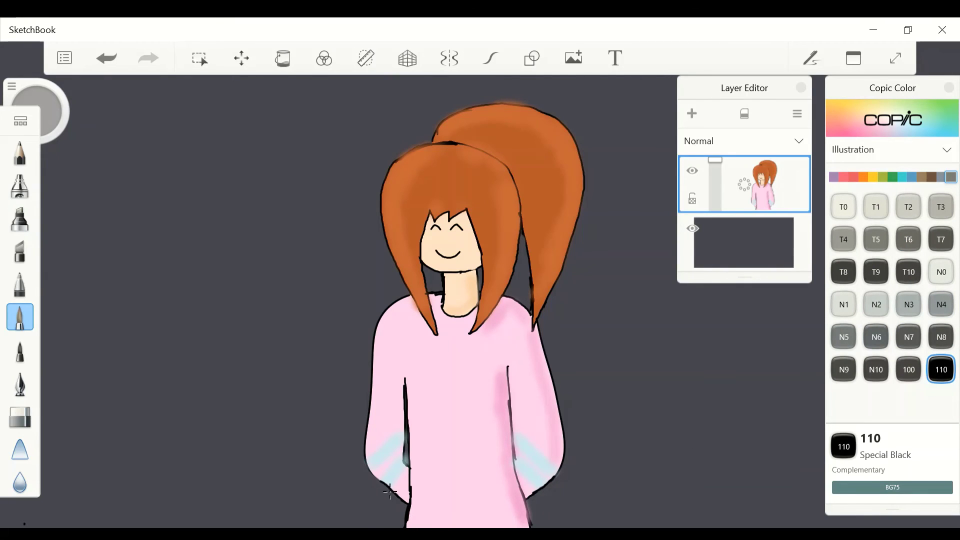
click(106, 58)
- Lower the drawing layer's opacity so the slate background shows through, and select the background layer
click(787, 250)
click(725, 177)
click(715, 187)
click(734, 233)
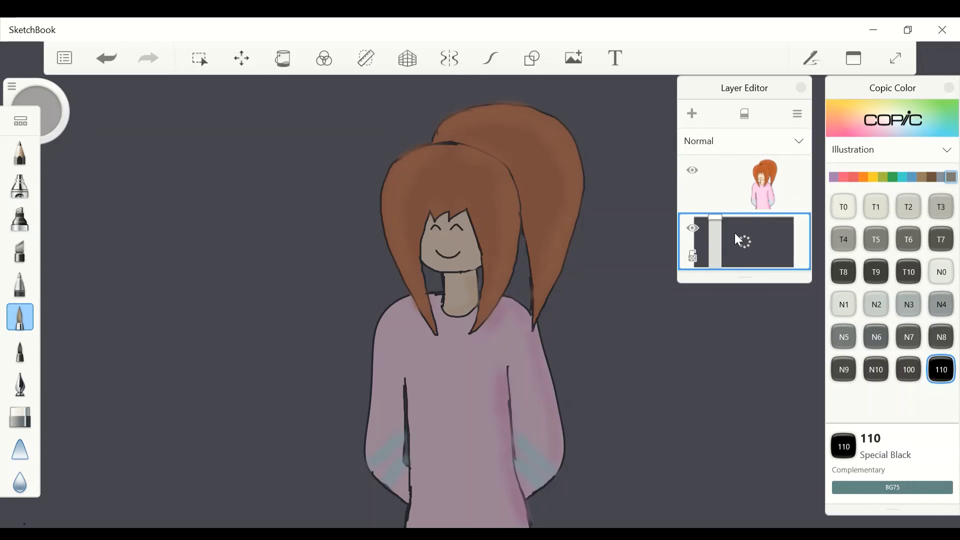
- Airbrush a large soft shadow in Copic 110 Special Black around and behind the girl on the background layer
click(20, 189)
click(843, 178)
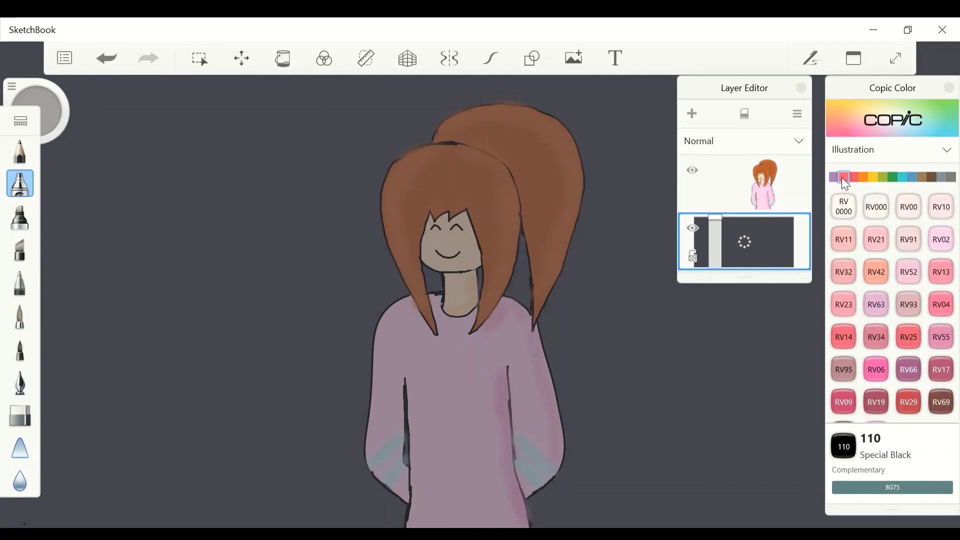
click(950, 177)
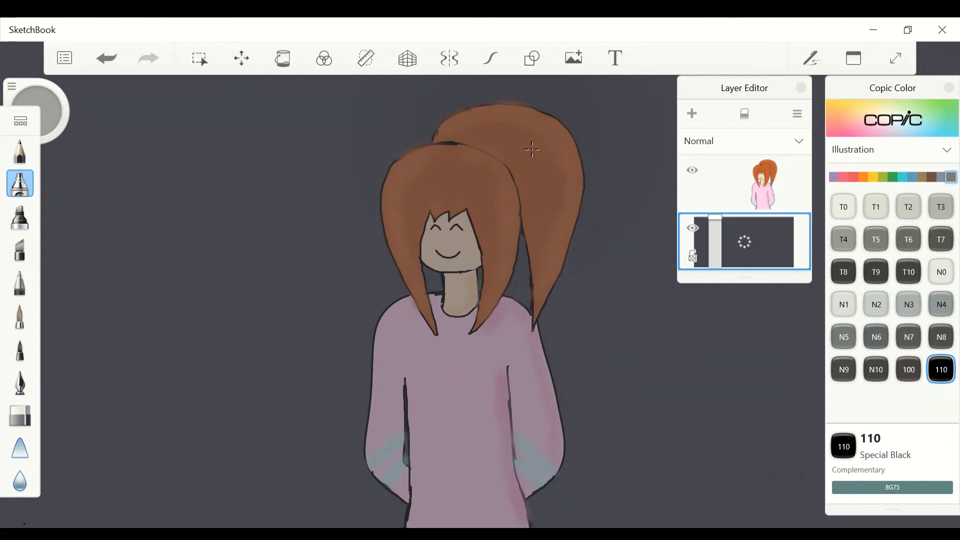
mouse_move(532, 148)
mouse_down()
mouse_move(470, 160)
mouse_move(398, 220)
mouse_move(392, 521)
mouse_up()
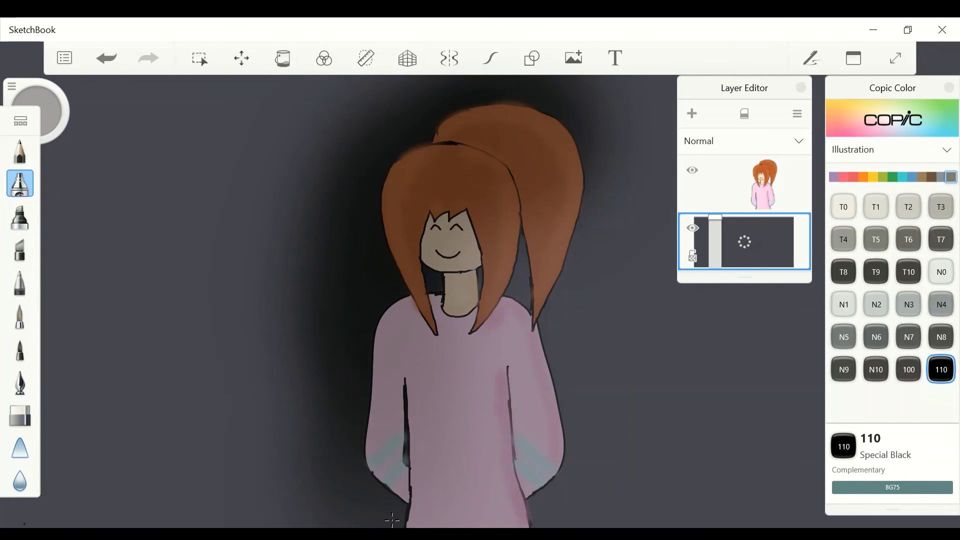
mouse_move(538, 168)
mouse_down()
mouse_move(579, 336)
mouse_move(566, 492)
mouse_up()
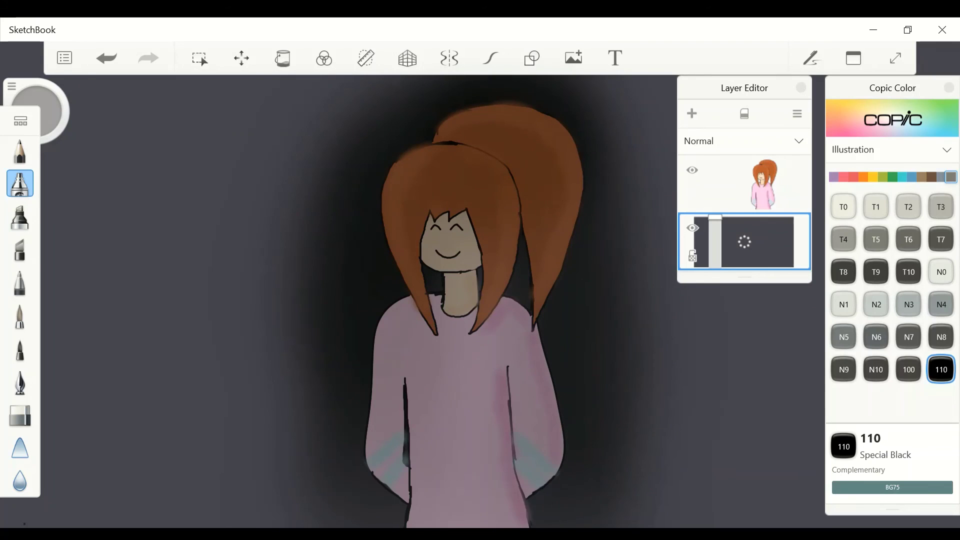
drag(477, 294, 463, 449)
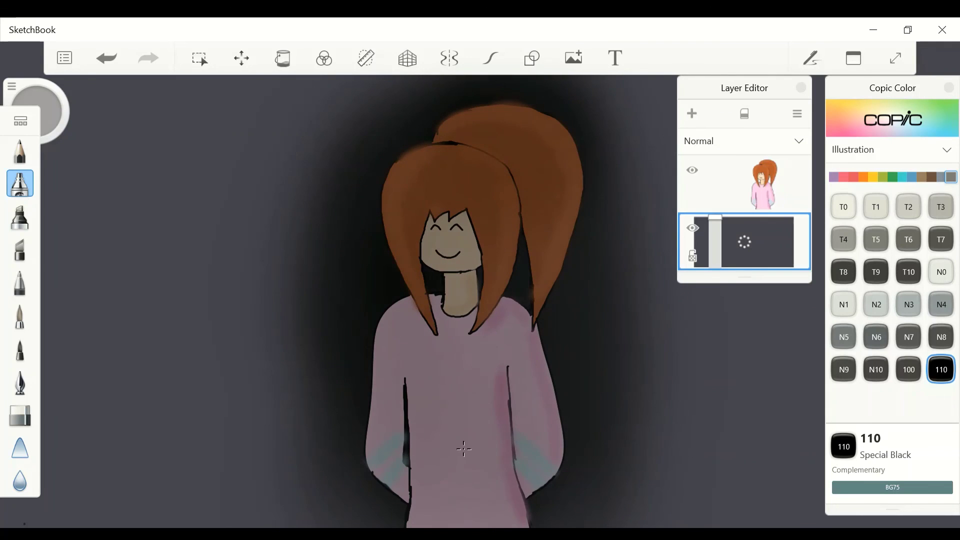
- Lower the drawing layer's opacity to about 45% and select the background layer again
mouse_move(716, 200)
mouse_down()
mouse_move(723, 151)
mouse_move(700, 219)
mouse_move(722, 199)
mouse_move(720, 185)
mouse_up()
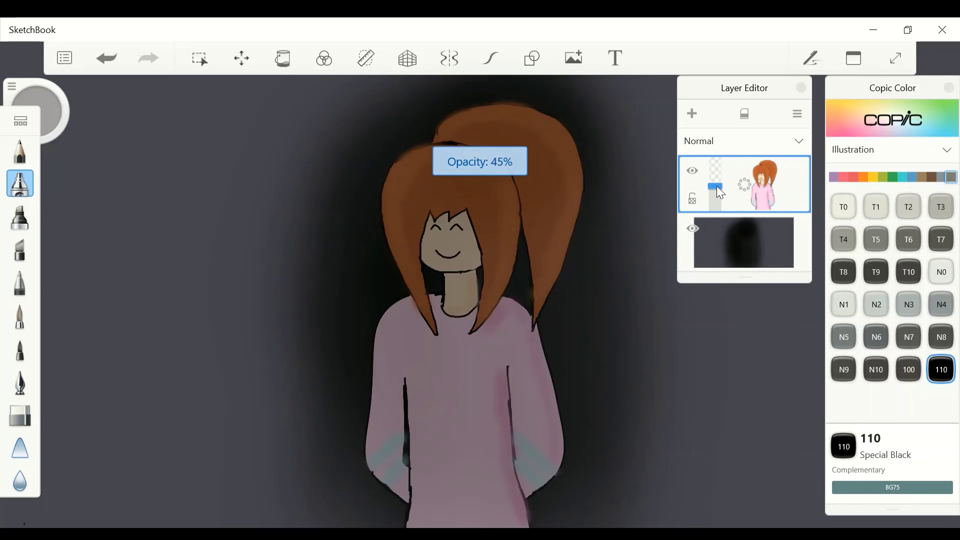
click(722, 253)
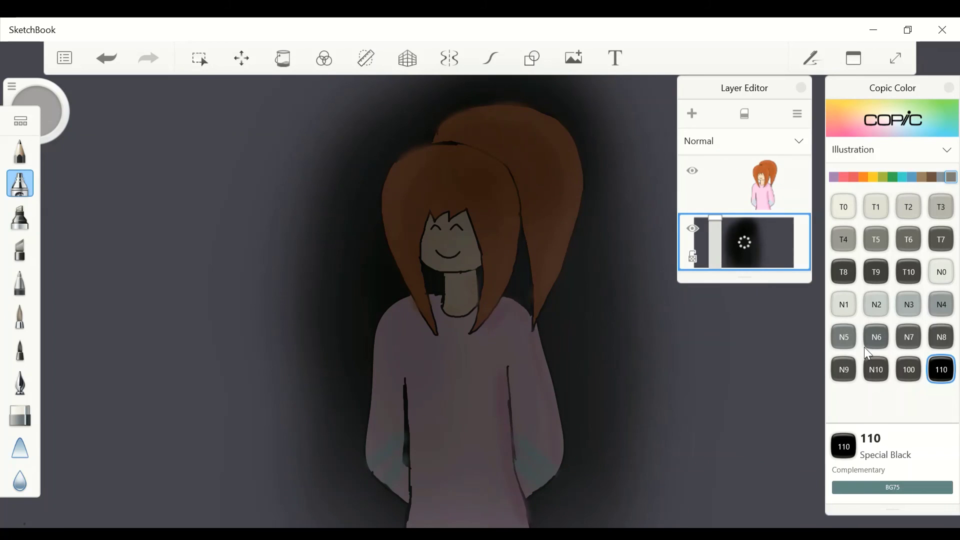
- Undo the black shadow strokes and airbrush a large soft glow in Copic T0 Toner Gray No.0 behind the girl on the background layer
click(103, 55)
click(101, 55)
click(100, 55)
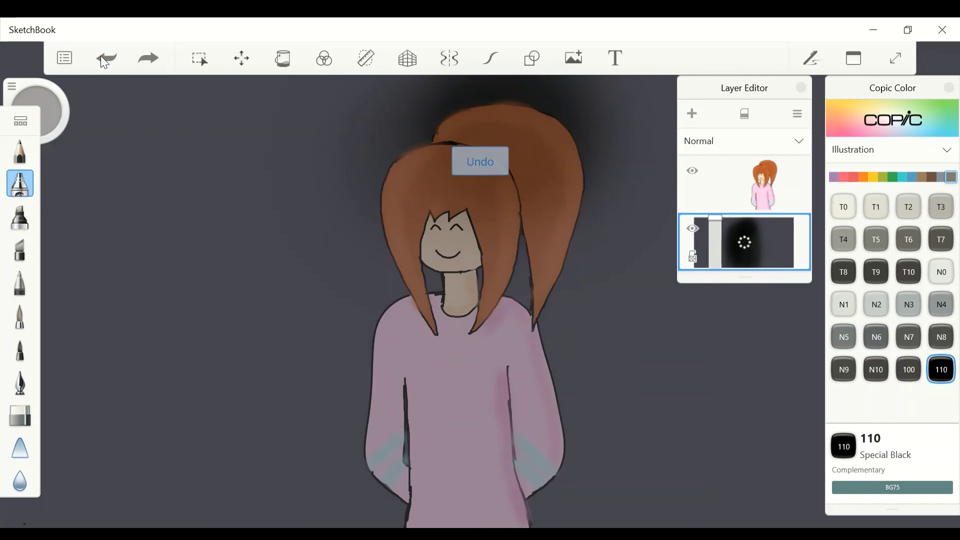
click(103, 54)
click(853, 209)
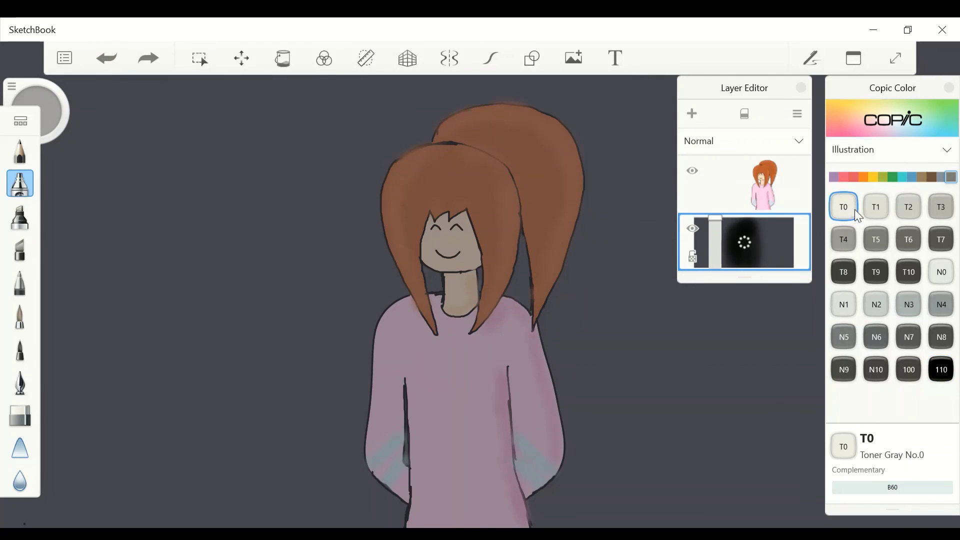
mouse_move(480, 149)
mouse_down()
mouse_move(370, 190)
mouse_move(395, 499)
mouse_move(549, 176)
mouse_move(565, 479)
mouse_move(482, 375)
mouse_move(365, 170)
mouse_move(401, 495)
mouse_move(497, 199)
mouse_move(471, 518)
mouse_move(398, 522)
mouse_up()
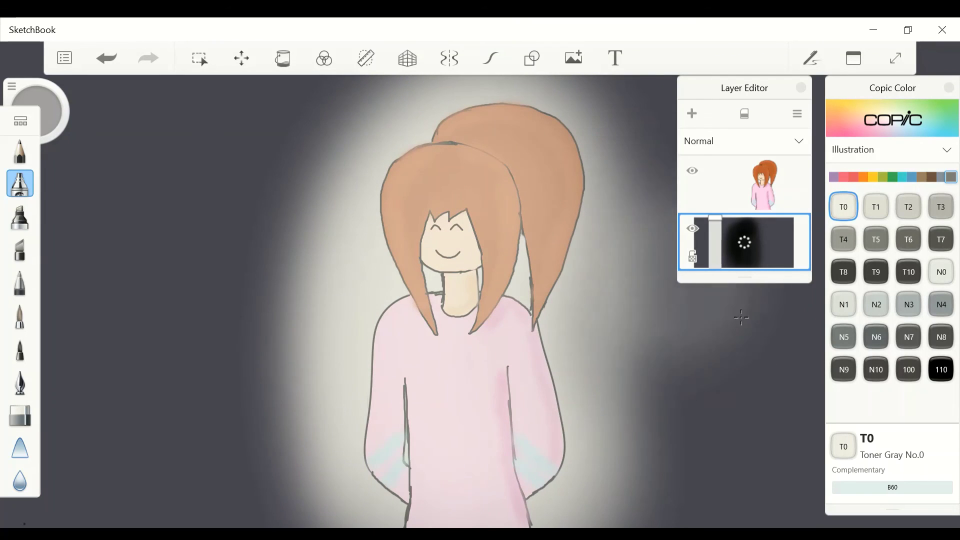
- Restore the drawing layer to full opacity and try an airbrush stroke down the girl's side on it, undoing that stroke
click(739, 198)
drag(718, 186, 717, 148)
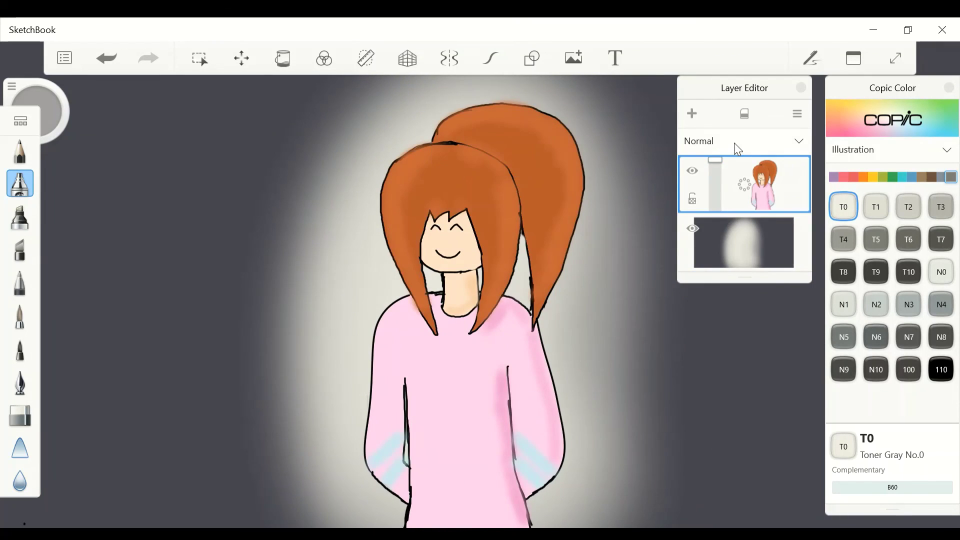
mouse_move(570, 188)
mouse_down()
mouse_move(583, 290)
mouse_move(543, 506)
mouse_move(539, 223)
mouse_move(514, 197)
mouse_move(587, 424)
mouse_move(572, 492)
mouse_up()
click(106, 58)
- Build up the T0 Toner Gray glow around the girl on the background layer, undoing the last stray stroke
click(747, 263)
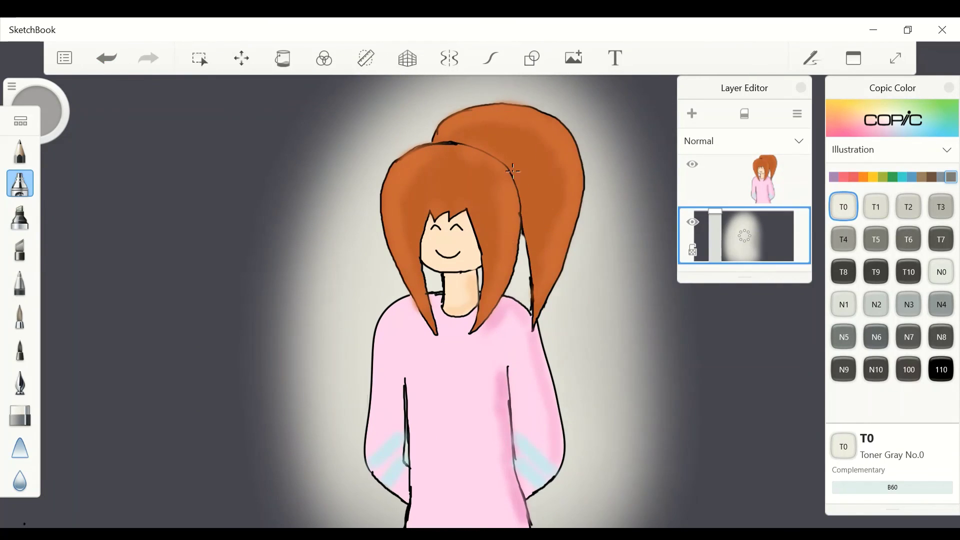
mouse_move(514, 167)
mouse_down()
mouse_move(350, 236)
mouse_move(390, 523)
mouse_up()
mouse_move(563, 325)
mouse_down()
mouse_move(654, 323)
mouse_move(589, 264)
mouse_up()
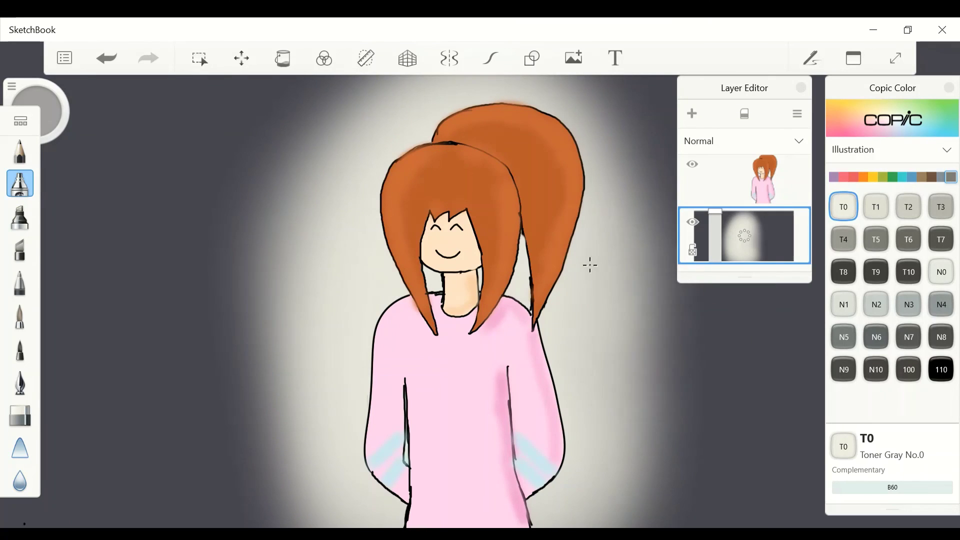
drag(155, 95, 201, 122)
click(107, 58)
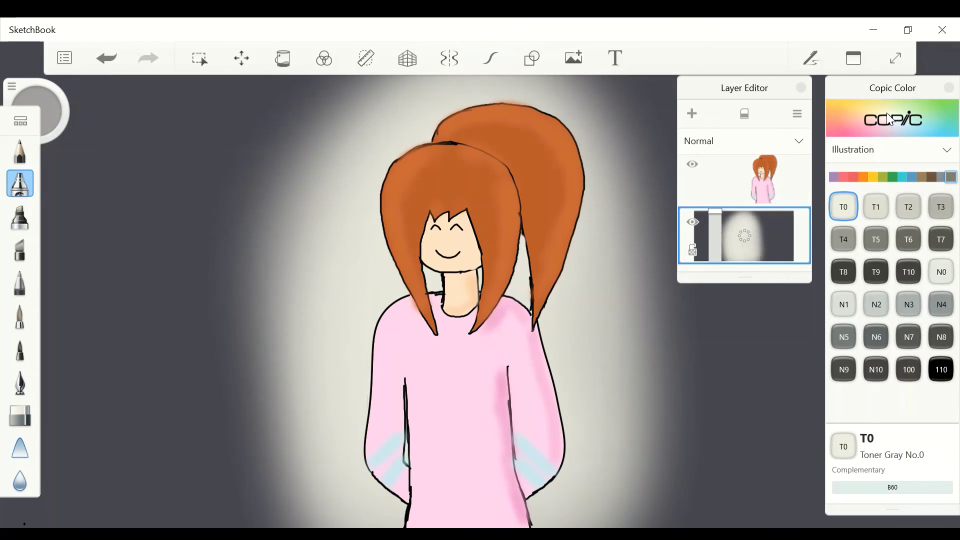